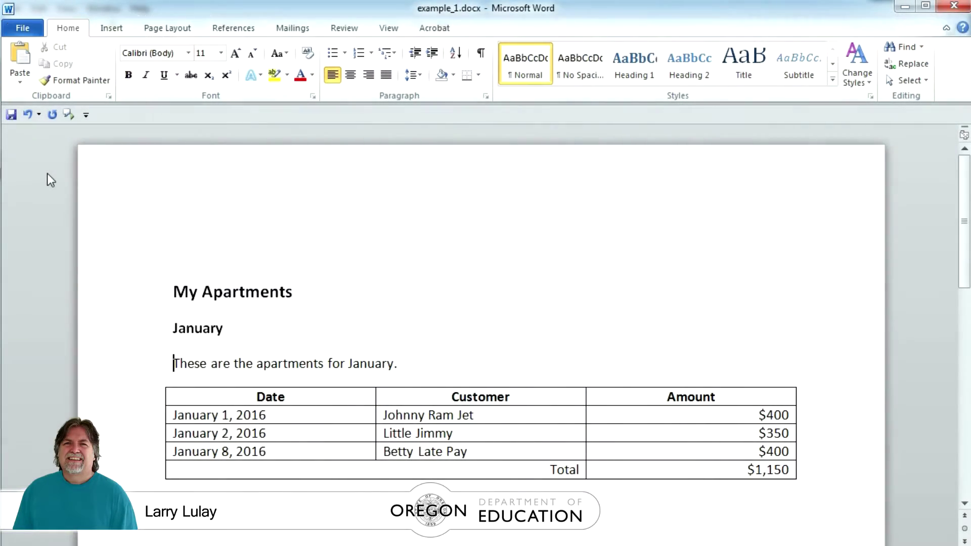
Step: Arrow through the table's header and first rows to check the cell reading order
key(Down)
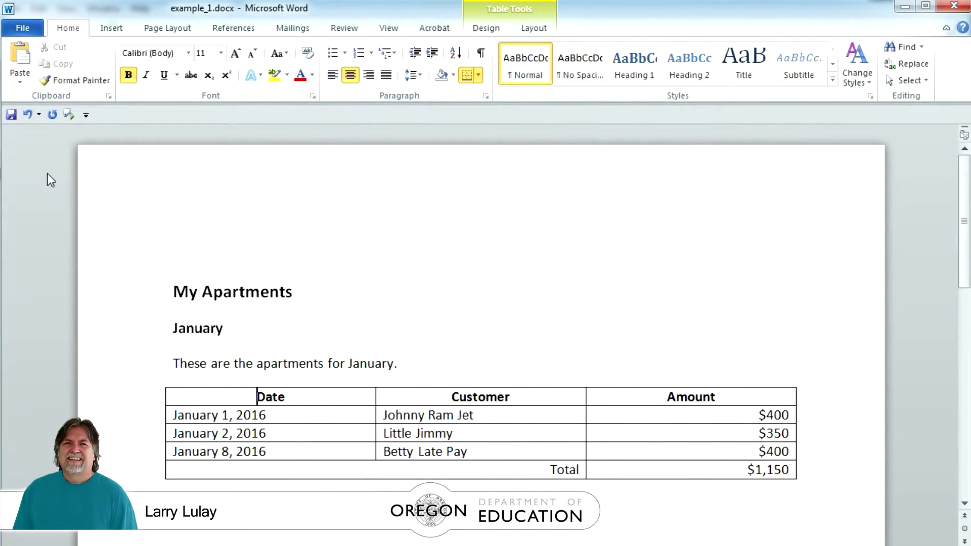
key(Right)
key(Right)
key(Right)
key(Right)
key(Right)
key(Right)
key(Right)
key(Right)
key(Right)
key(Right)
key(Right)
key(Right)
key(Right)
key(Right)
key(Right)
key(Right)
key(Right)
key(Right)
key(Right)
key(Right)
key(Right)
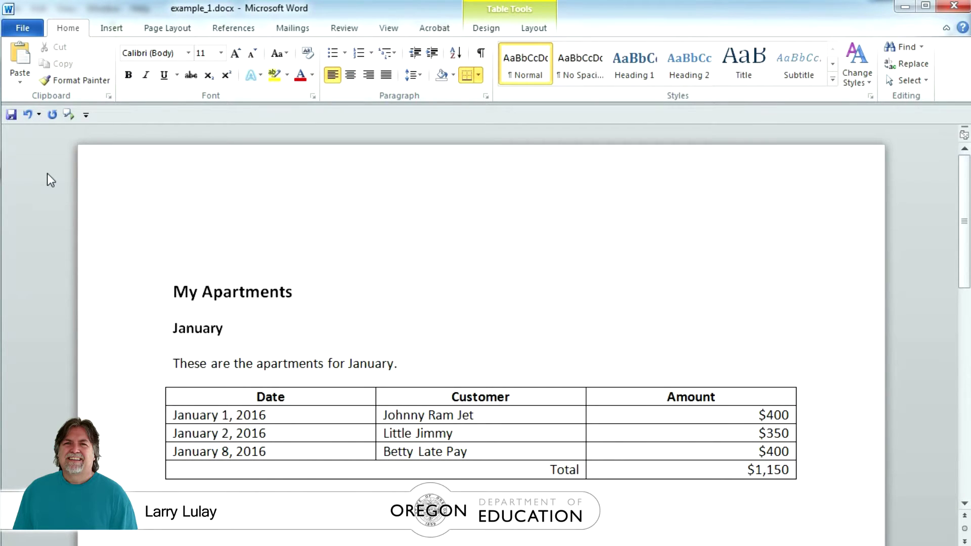
key(Right)
key(Right)
key(Right)
key(Right)
key(Right)
key(Right)
key(Right)
key(Right)
key(Right)
key(Right)
key(Right)
key(Right)
key(Right)
key(Right)
key(Right)
key(Right)
key(Right)
key(Right)
key(Right)
key(Right)
key(Right)
key(Right)
key(Right)
key(Right)
key(Right)
key(Right)
key(Right)
key(Right)
key(Right)
key(Right)
key(Right)
key(Right)
key(Right)
key(Right)
key(Right)
key(Right)
key(Right)
key(Right)
key(Right)
key(Right)
key(Right)
key(Right)
key(Right)
key(Right)
key(Right)
key(Right)
key(Right)
key(Right)
key(Right)
key(Right)
key(Right)
key(Right)
key(Right)
key(Right)
key(Right)
key(Right)
key(Right)
key(Right)
key(Right)
key(Right)
key(Right)
key(Right)
key(Right)
key(Right)
key(Right)
key(Right)
key(Right)
key(Right)
key(Right)
key(Right)
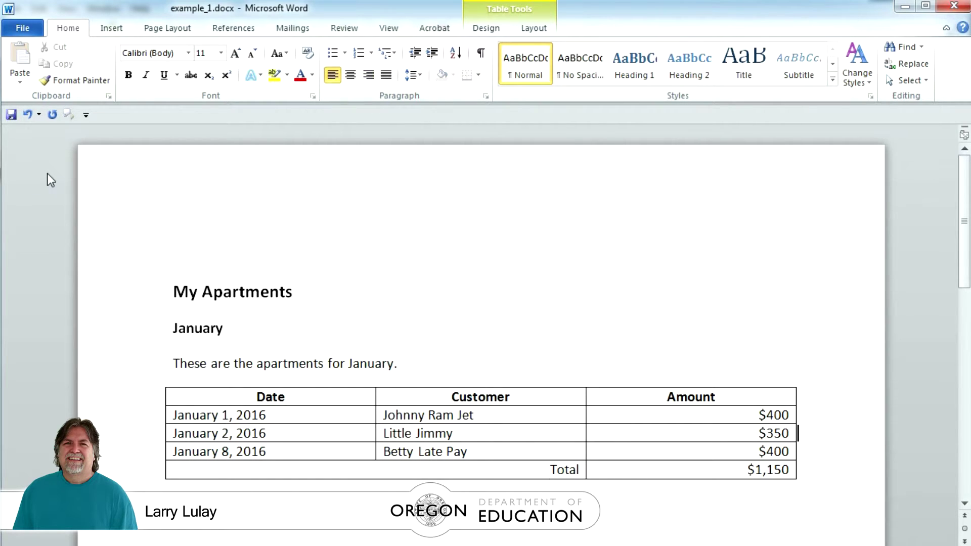
key(Right)
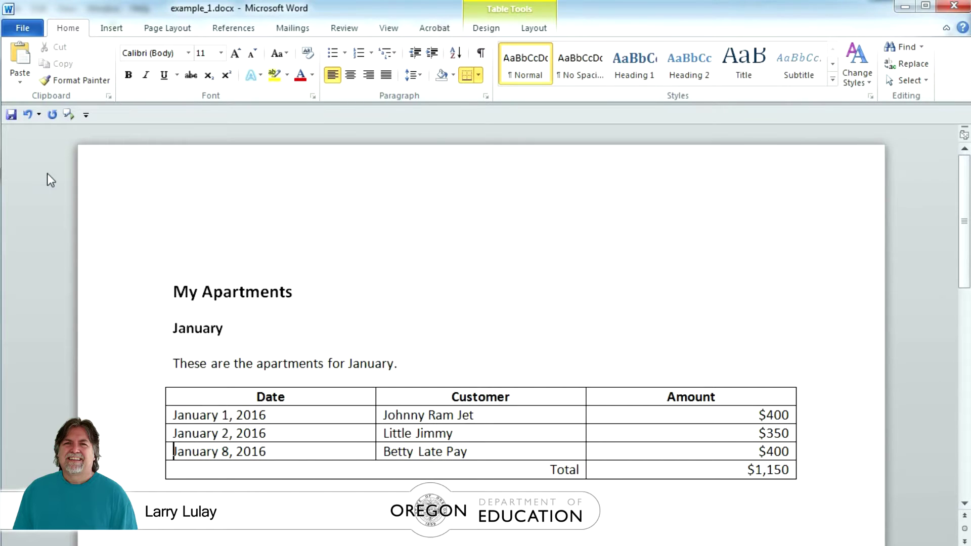
key(Right)
key(Right)
key(Right)
key(Right)
key(Right)
key(Right)
key(Right)
key(Right)
key(Right)
key(Right)
key(Right)
key(Right)
key(Right)
key(Right)
key(Right)
key(Right)
key(Right)
key(Right)
key(Right)
key(Right)
key(Right)
key(Right)
key(Right)
key(Right)
key(Right)
key(Right)
key(Right)
key(Right)
key(Right)
key(Right)
key(Right)
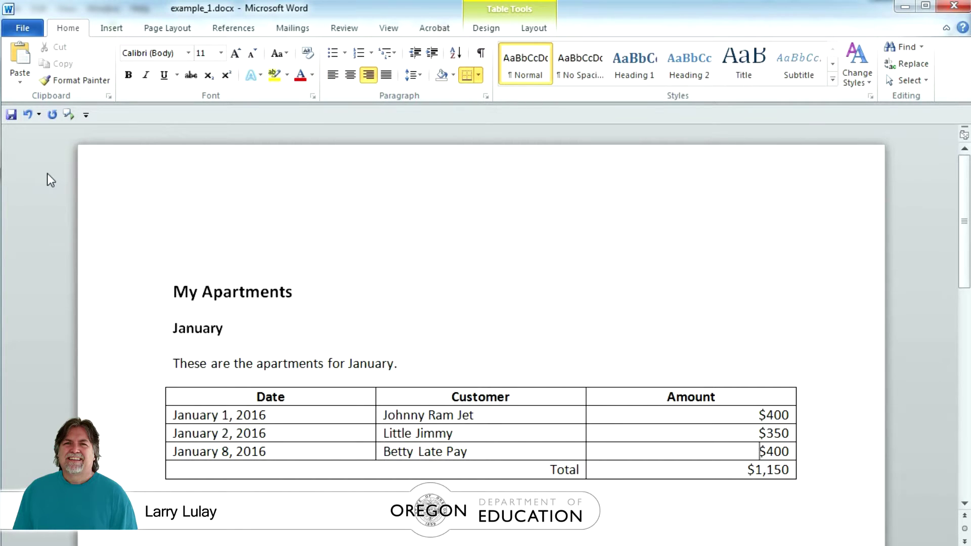
key(Right)
key(Right)
key(Right)
key(Right)
key(Right)
key(Right)
key(Right)
key(Right)
key(Right)
key(Right)
key(Right)
key(Right)
key(Right)
key(Right)
key(Right)
key(Right)
key(Right)
key(Right)
key(Right)
key(Right)
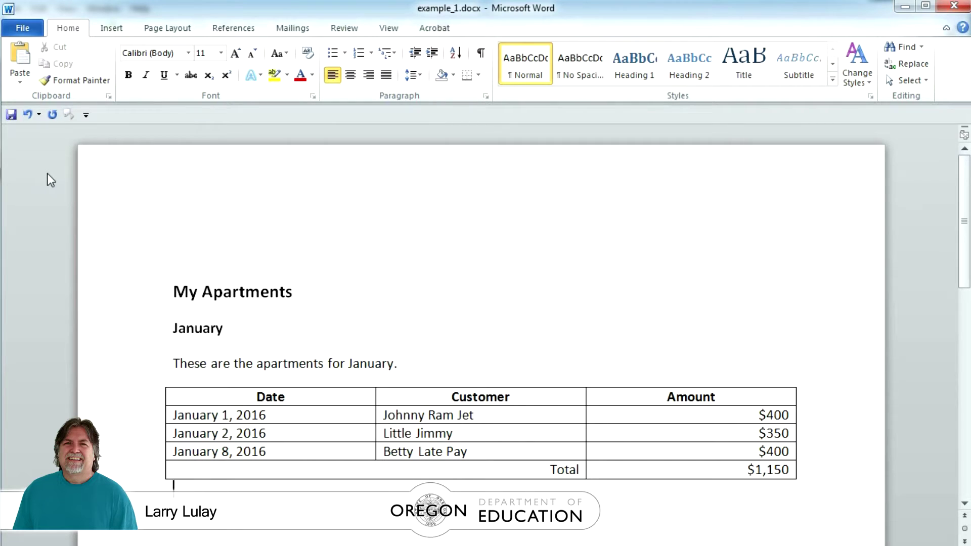
Step: Refocus Word and step back through the rows to the January heading and intro sentence
click(33, 205)
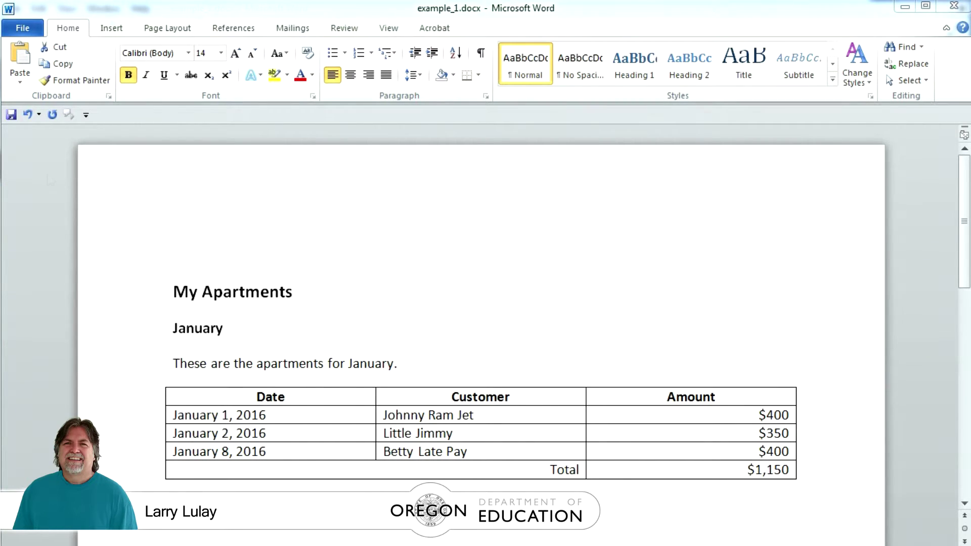
key(ctrl+z)
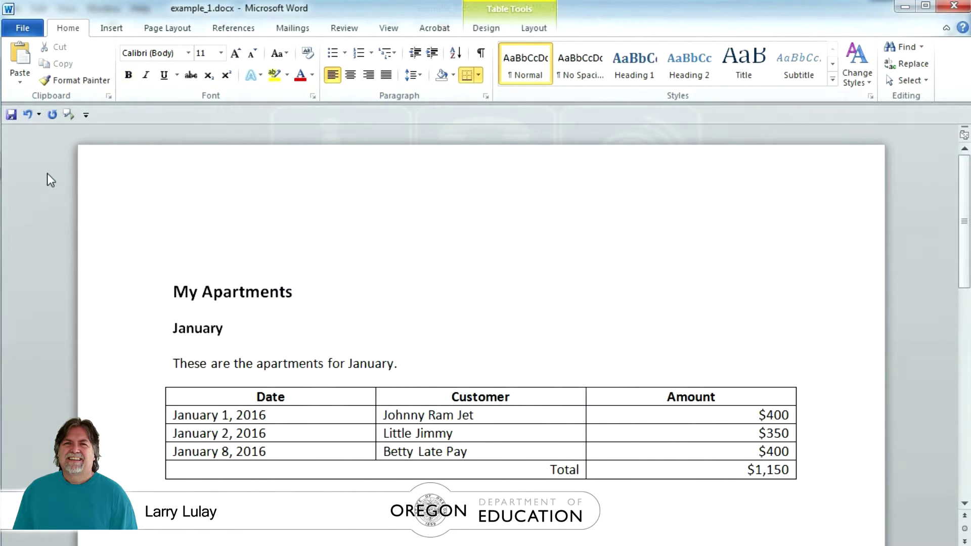
key(ctrl+z)
key(ctrl+z)
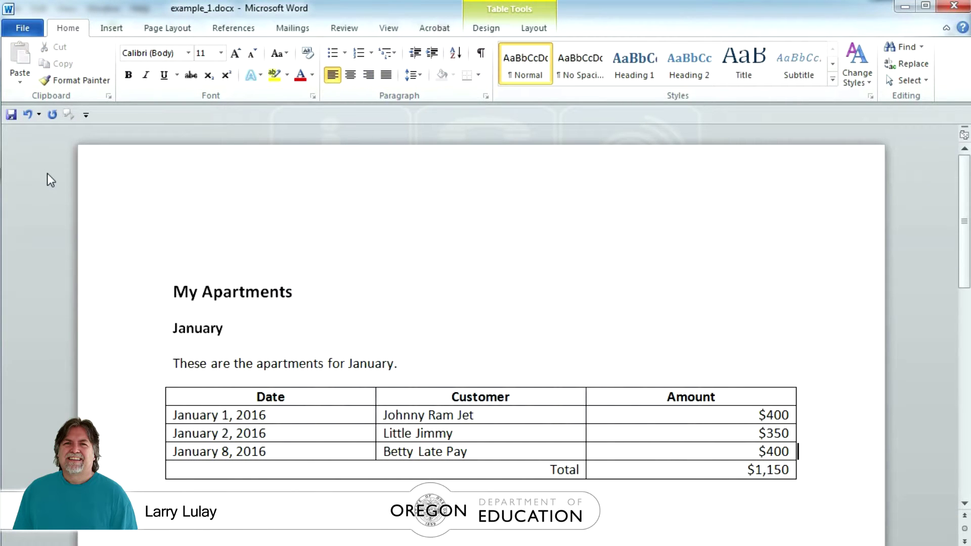
key(ctrl+z)
key(ctrl+z)
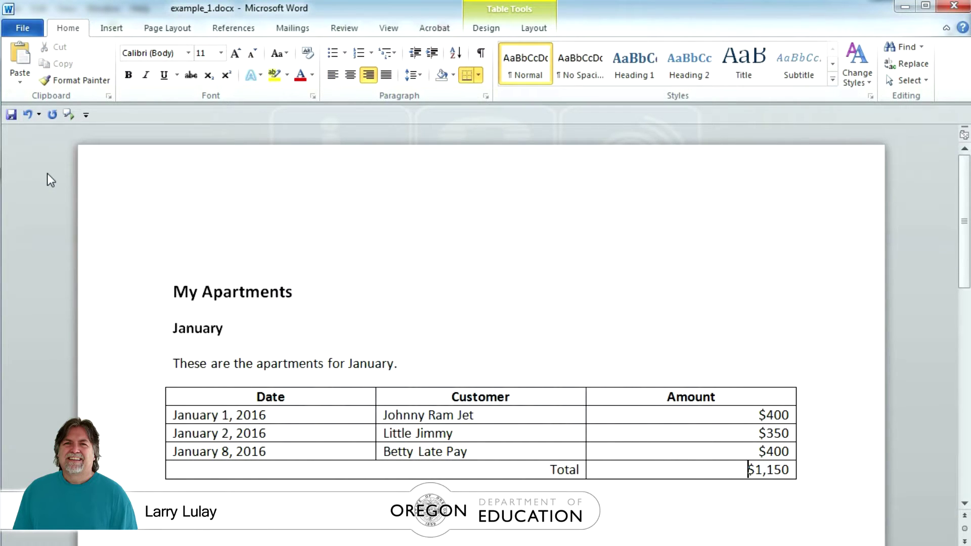
key(ctrl+z)
key(ctrl+z)
key(ctrl+z)
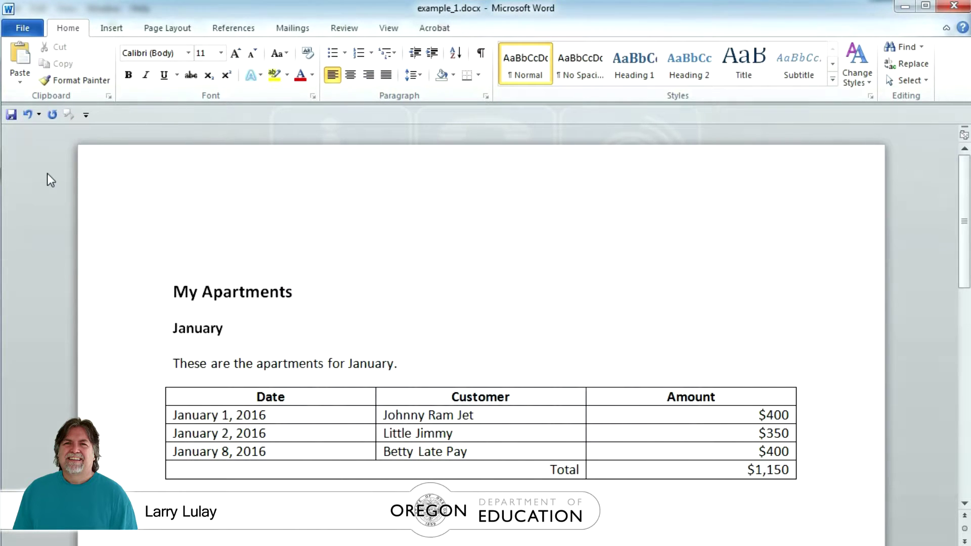
key(Down)
key(Down)
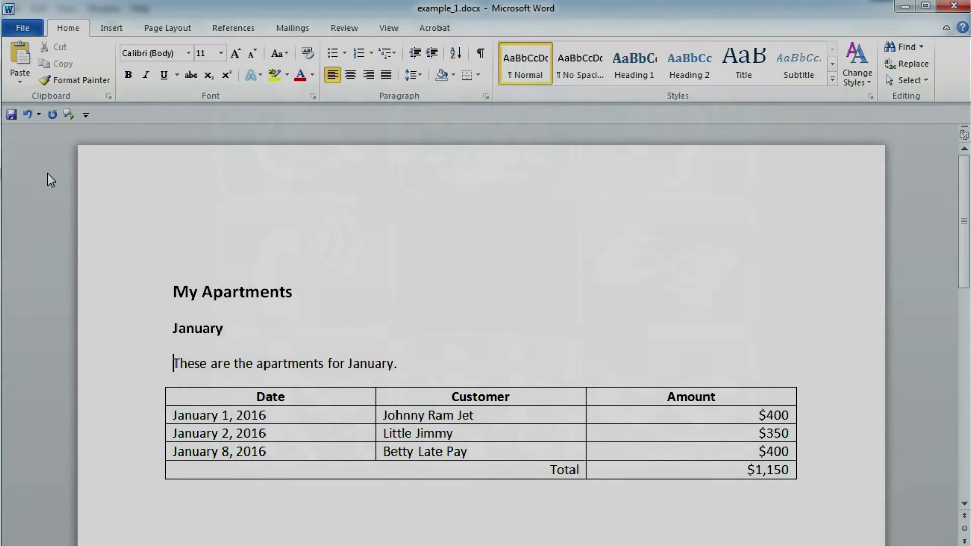
key(Down)
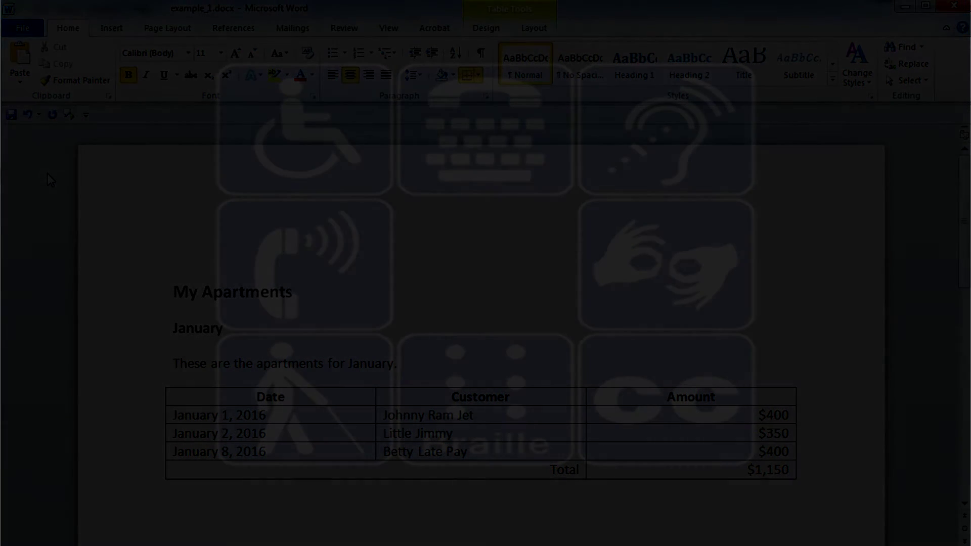
Step: Step through the table cells row by row down to the Total row and paragraph below
key(ctrl+alt+Right)
key(ctrl+alt+Right)
key(Right)
key(ctrl+alt+Right)
key(ctrl+alt+Right)
key(Right)
key(ctrl+alt+Right)
key(ctrl+alt+Right)
key(ctrl+alt+Right)
key(Right)
key(ctrl+alt+Right)
key(Right)
key(ctrl+alt+Right)
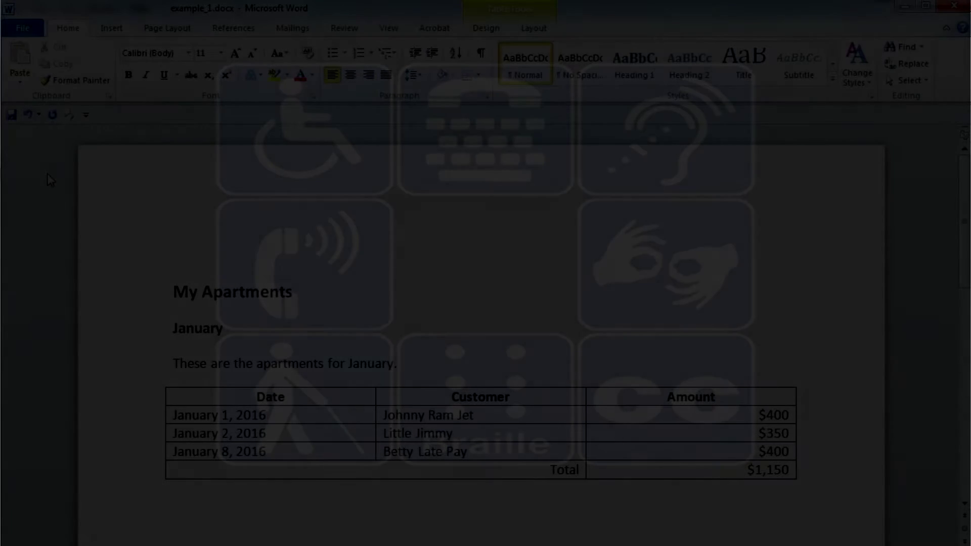
key(Down)
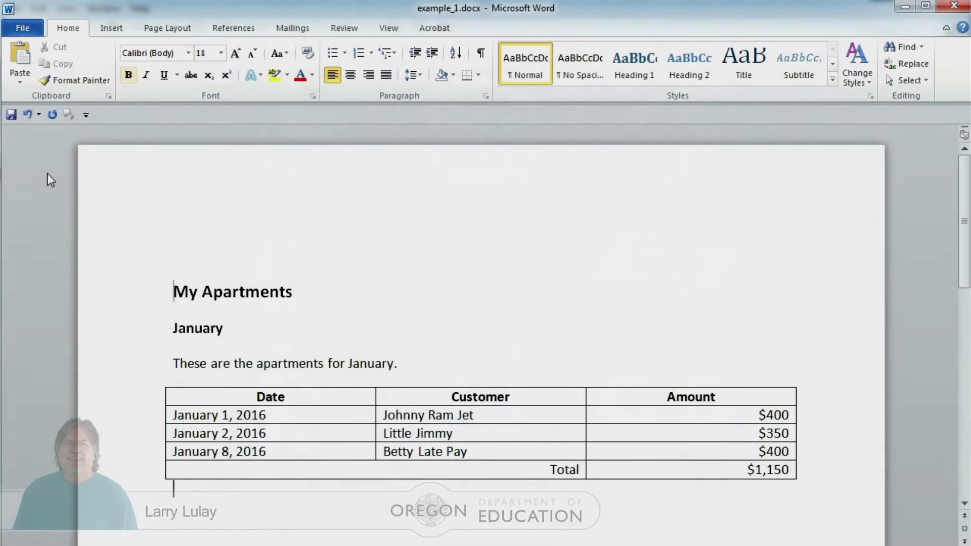
Step: Repeatedly return to the document top and step down across the Date, Customer and Amount headers
key(ctrl+Home)
key(Down)
key(Down)
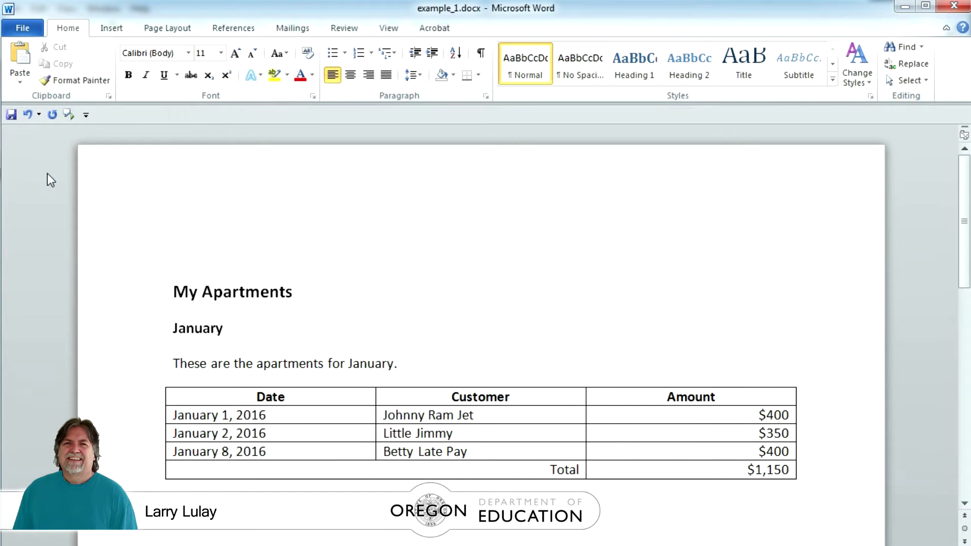
key(Down)
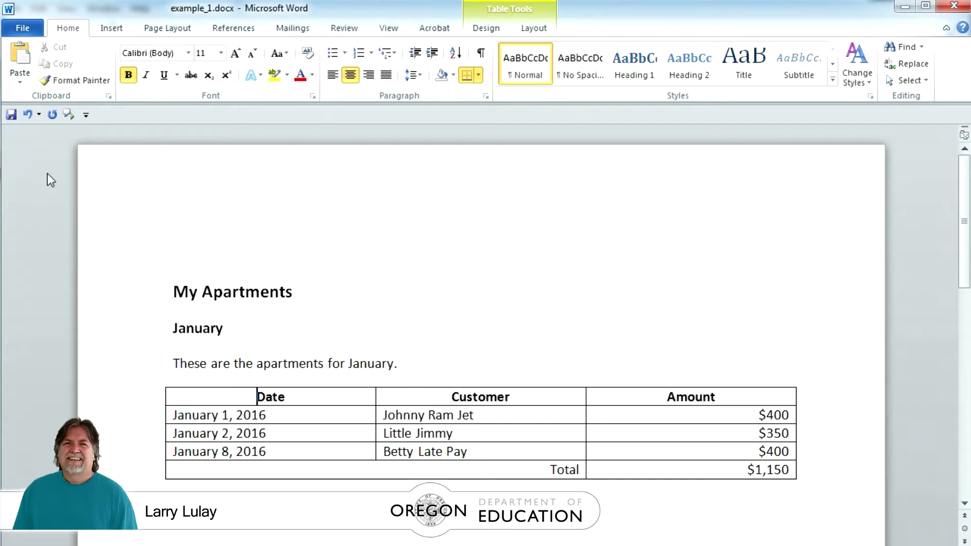
key(Right)
key(Right)
key(Right)
key(Right)
key(Right)
key(Right)
key(Right)
key(Right)
key(Right)
key(Right)
key(Right)
key(Right)
key(Right)
key(Right)
key(ctrl+Home)
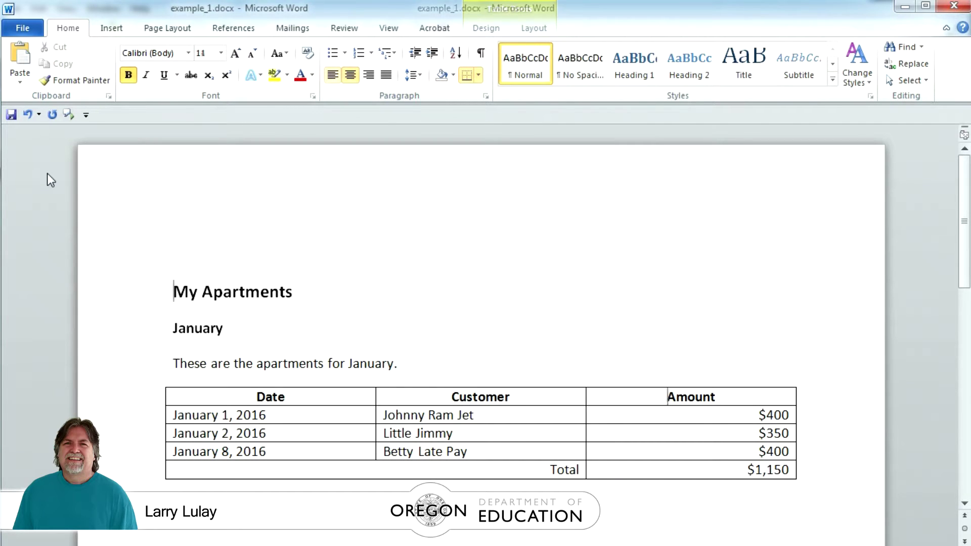
key(Down)
key(Down)
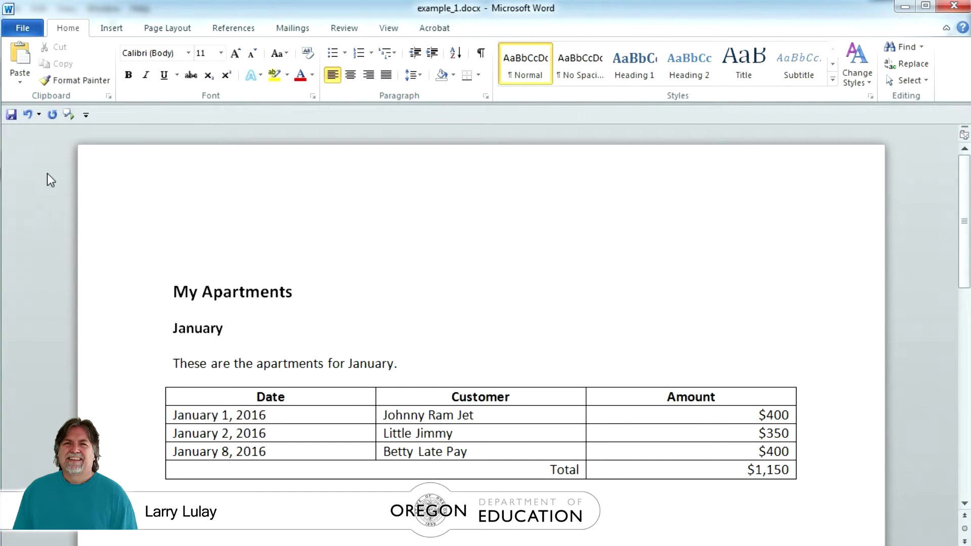
key(Down)
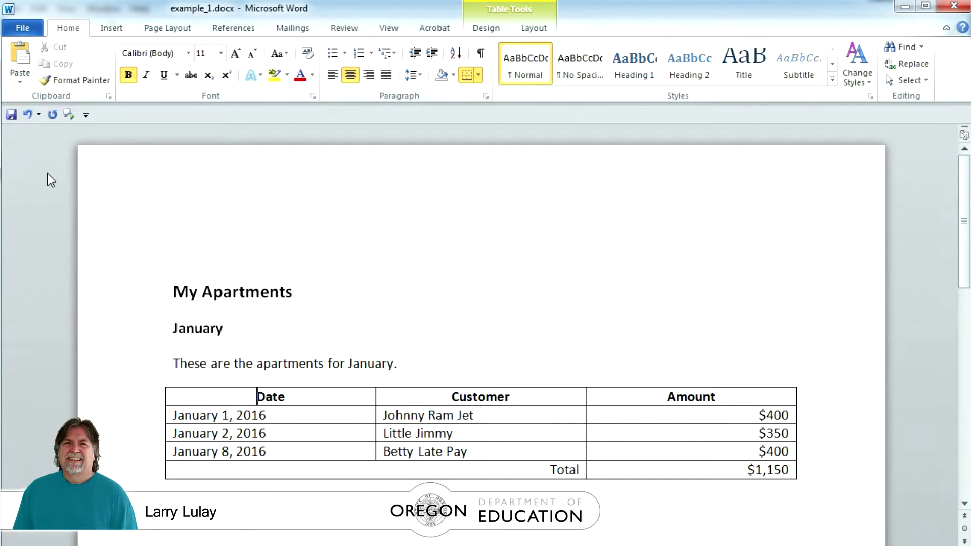
key(Right)
key(Right)
key(Right)
key(Right)
key(Right)
key(Right)
key(Right)
key(Right)
key(Right)
key(Right)
key(Right)
key(Right)
key(Right)
key(Right)
key(ctrl+Home)
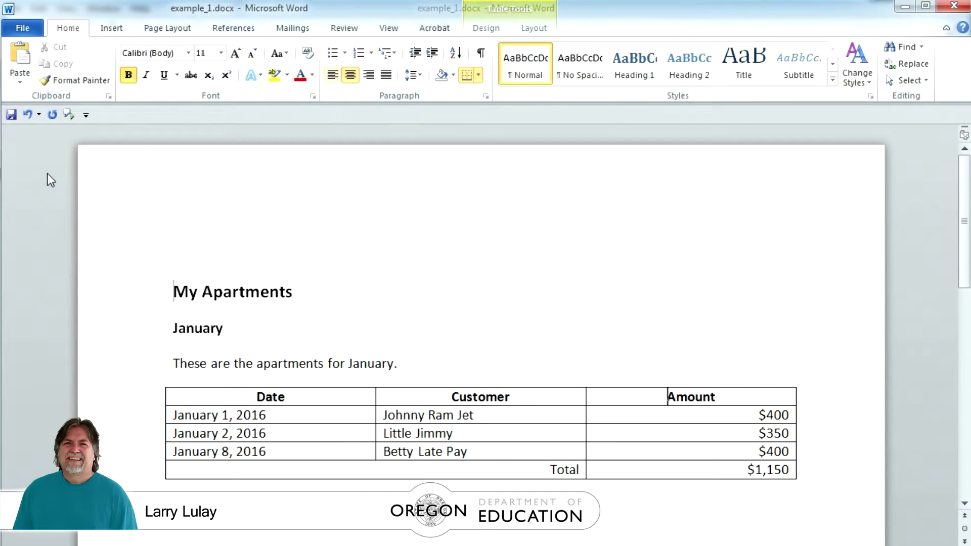
key(Down)
key(Down)
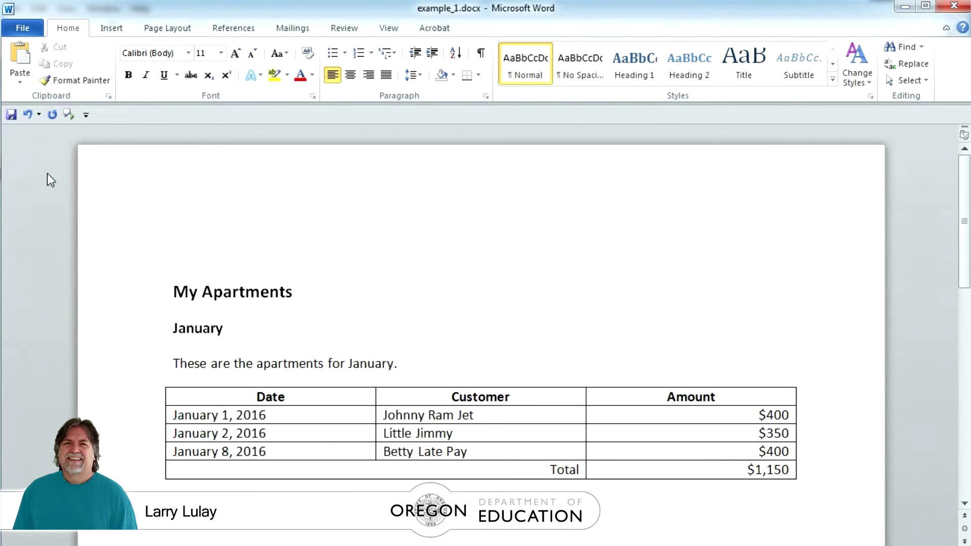
key(Down)
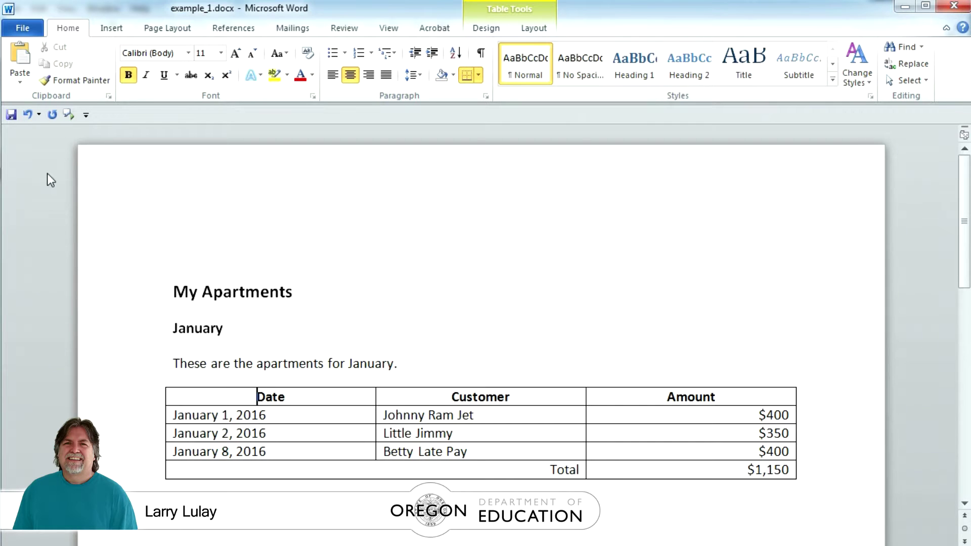
key(Right)
key(Right)
key(Right)
key(Right)
key(Right)
key(Right)
key(Right)
key(Right)
key(Right)
key(Right)
key(Right)
key(Right)
key(Right)
key(Right)
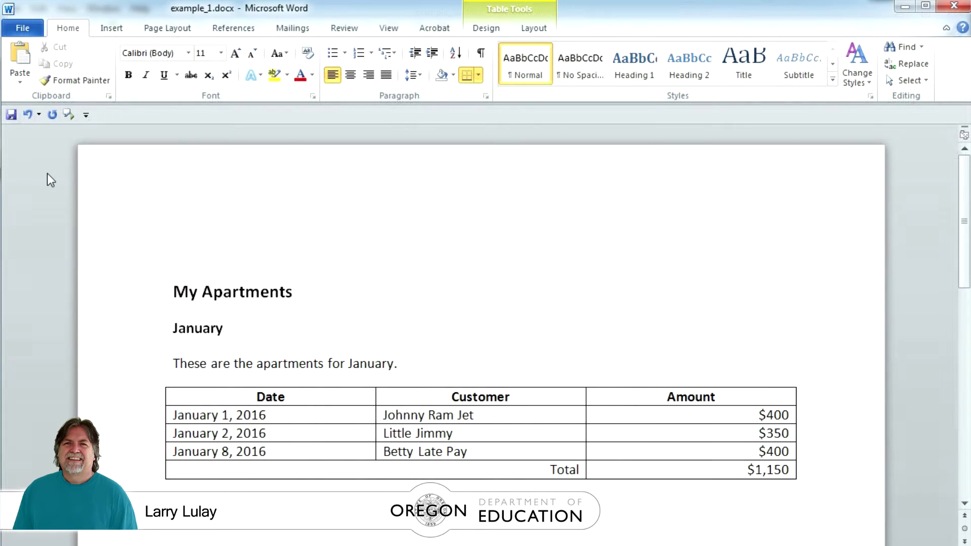
Step: Move from the $400 amount cell through the Total row to below the table
key(Tab)
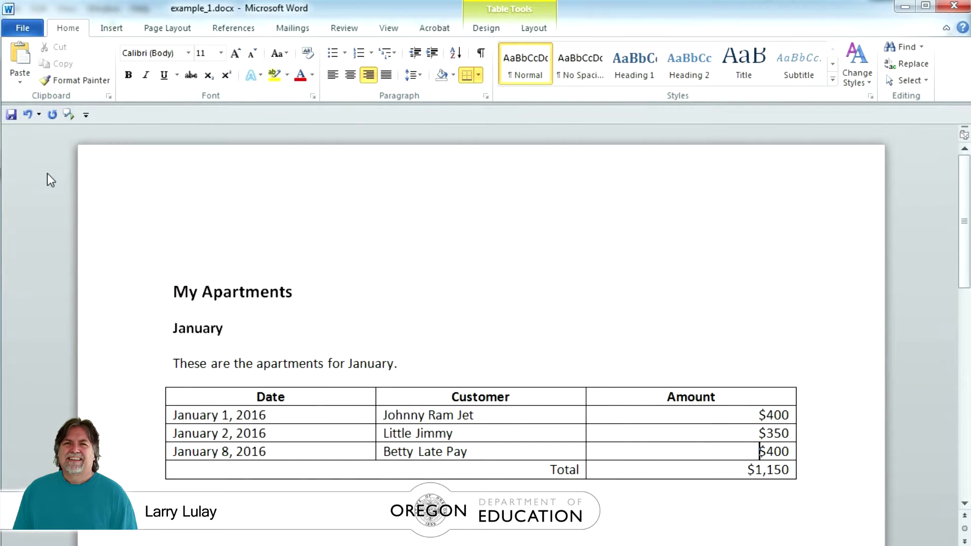
key(Right)
key(Right)
key(Right)
key(Right)
key(Right)
key(Down)
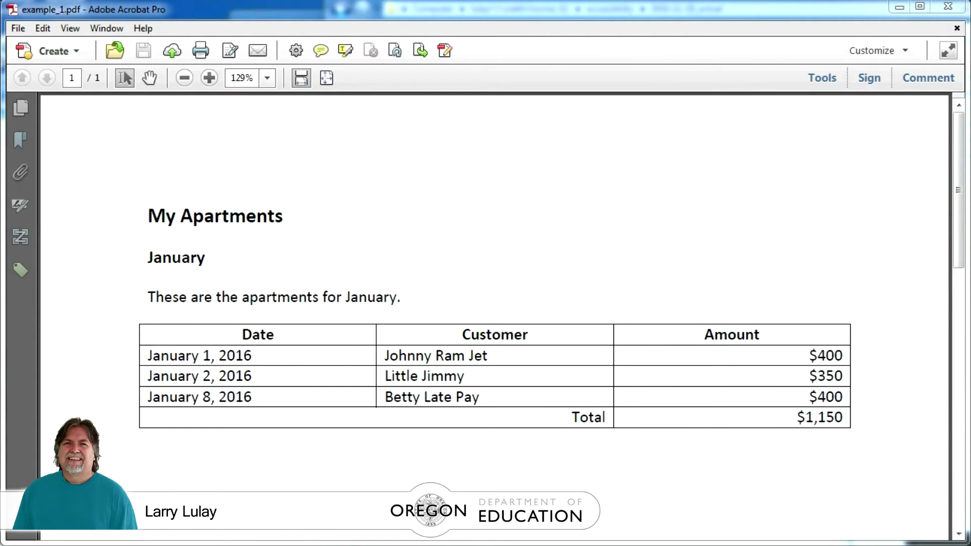
Step: Start Accessibility's Touch Up Reading Order tool and move its panel off the table
click(816, 81)
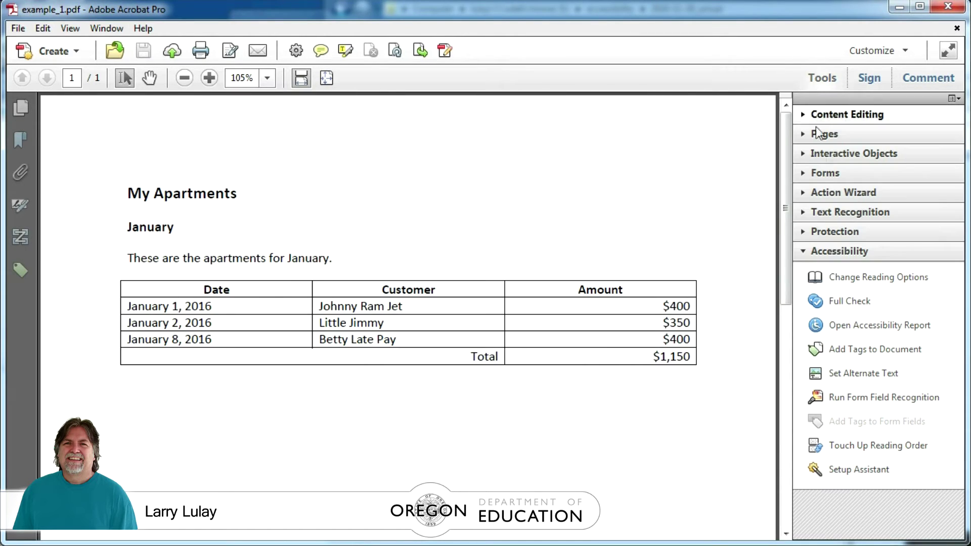
click(869, 447)
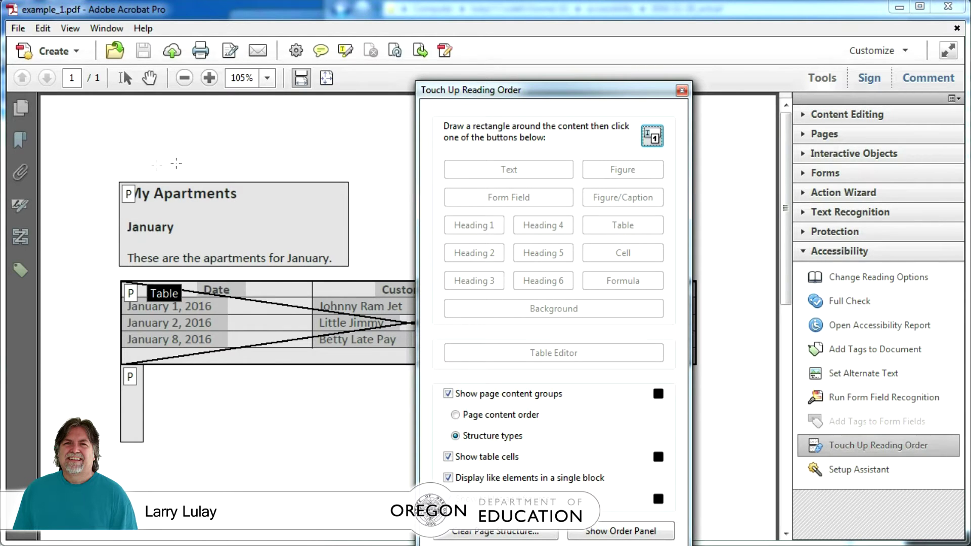
drag(451, 94, 740, 65)
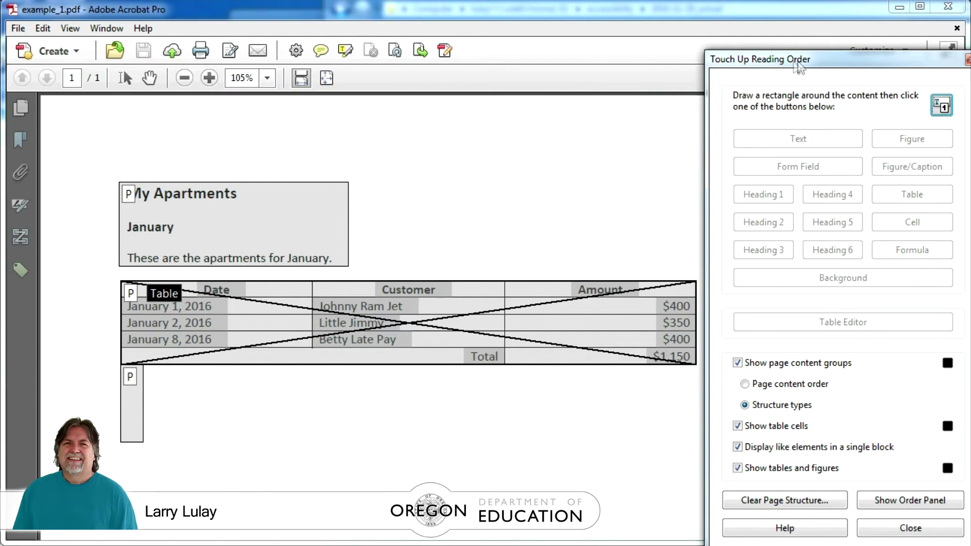
Step: Tag 'My Apartments' as Heading 1 and 'January' as Heading 2
drag(798, 62, 567, 40)
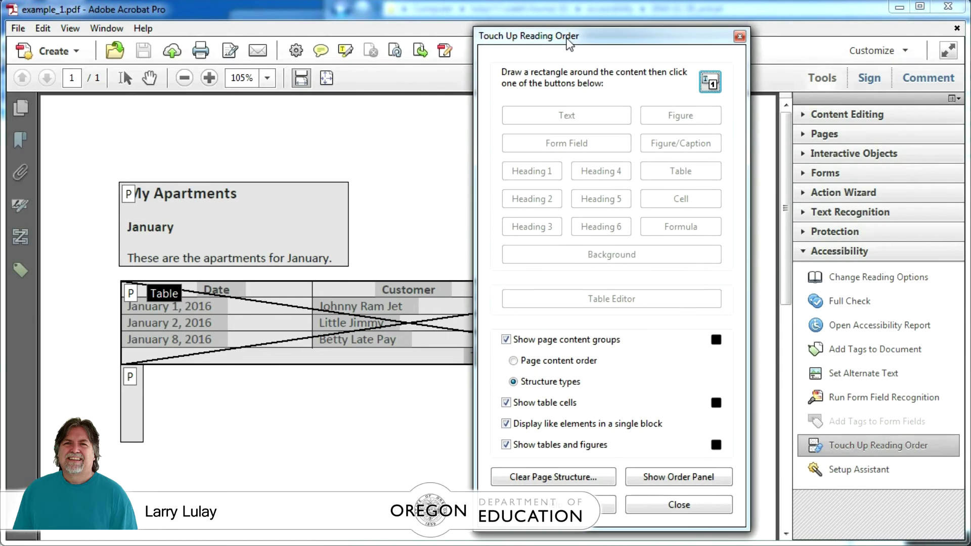
drag(104, 172, 357, 208)
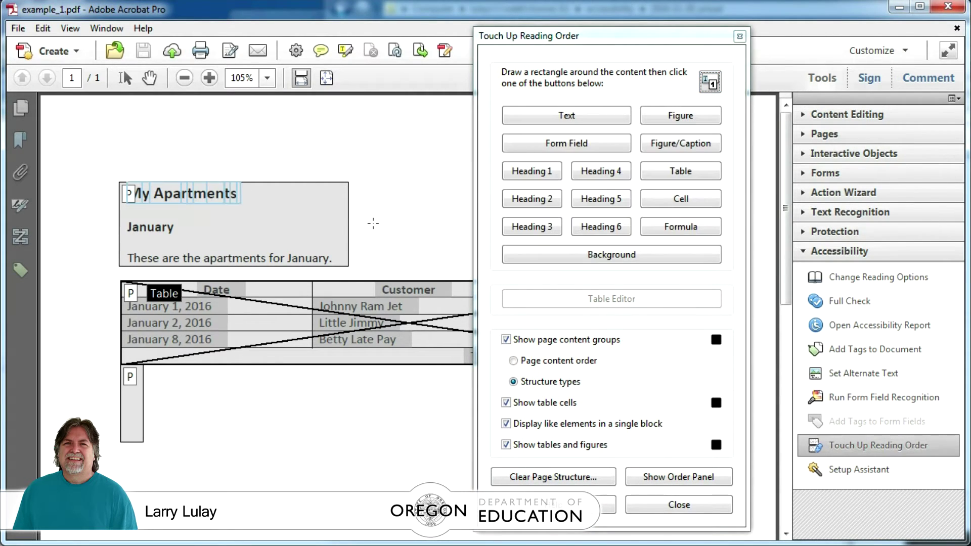
click(538, 173)
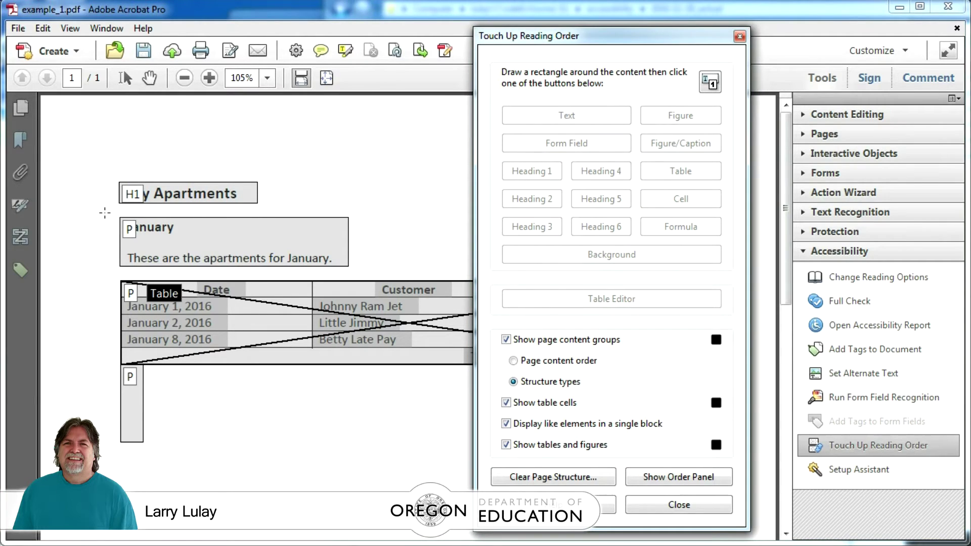
drag(104, 213, 377, 243)
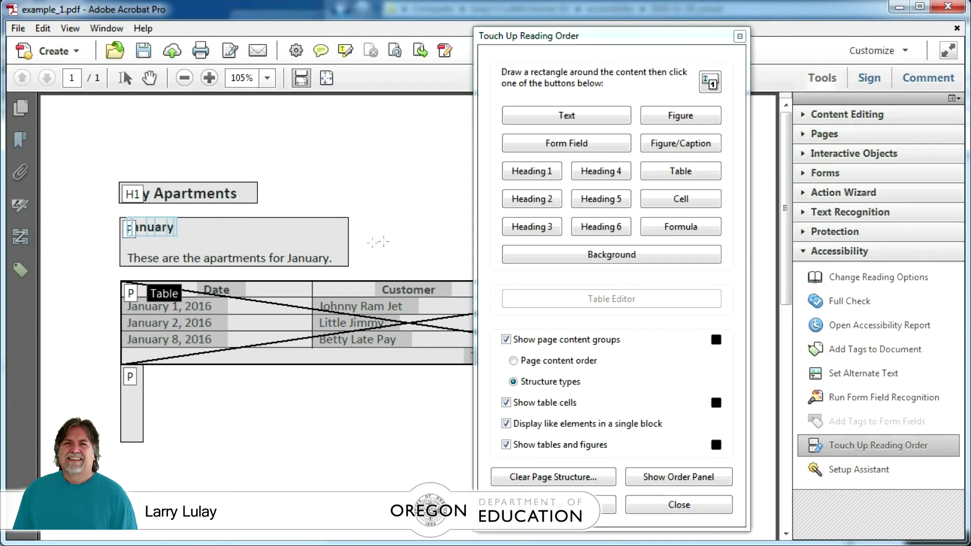
click(542, 199)
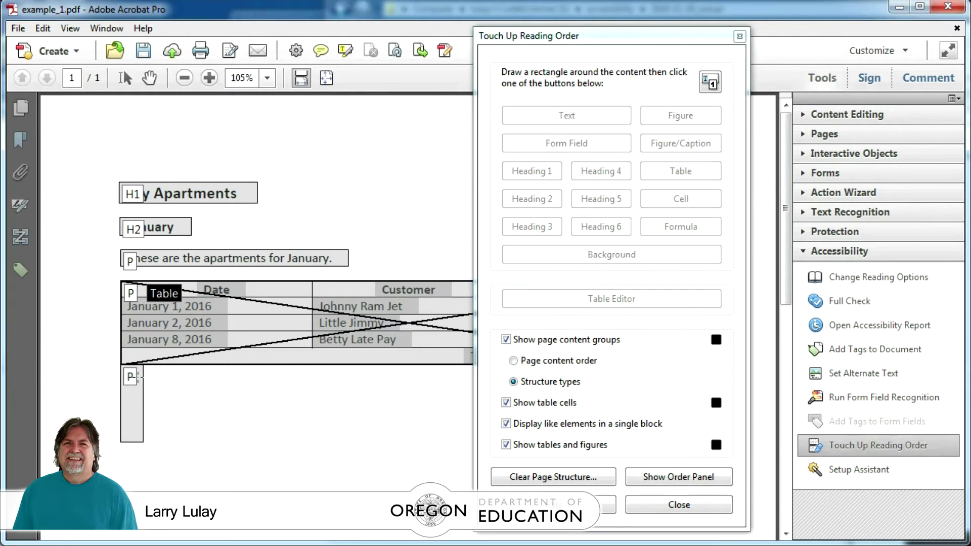
Step: Mark the empty block below the table as Background and open the table in Table Editor
click(131, 404)
click(581, 255)
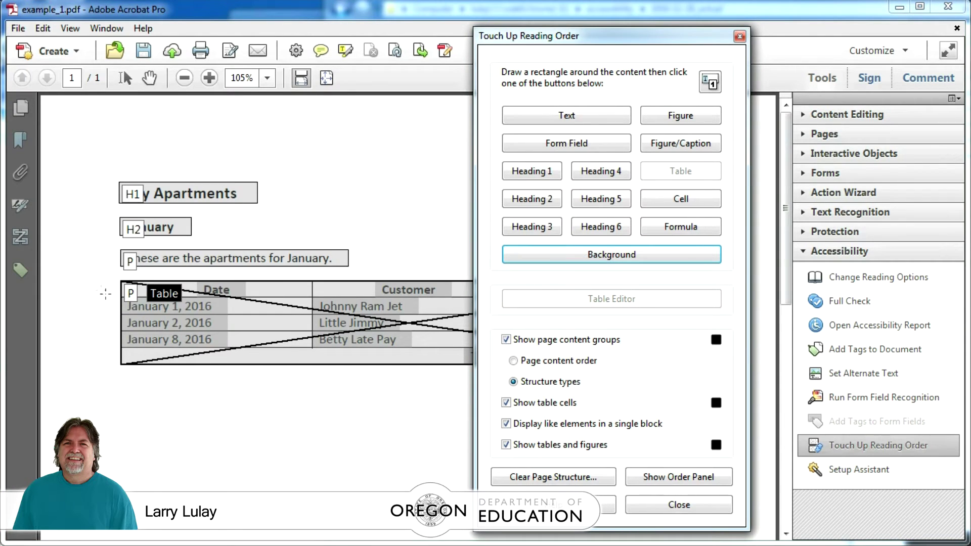
click(126, 289)
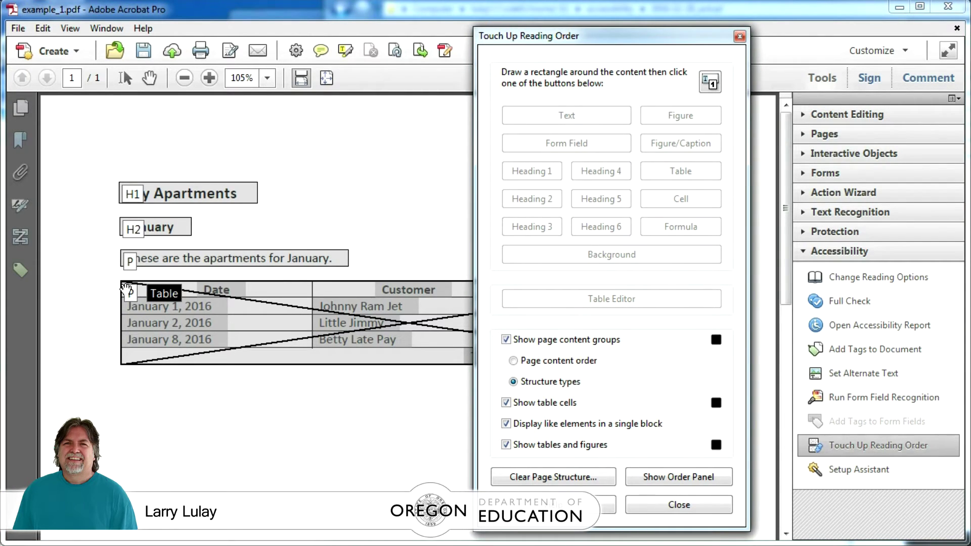
click(126, 290)
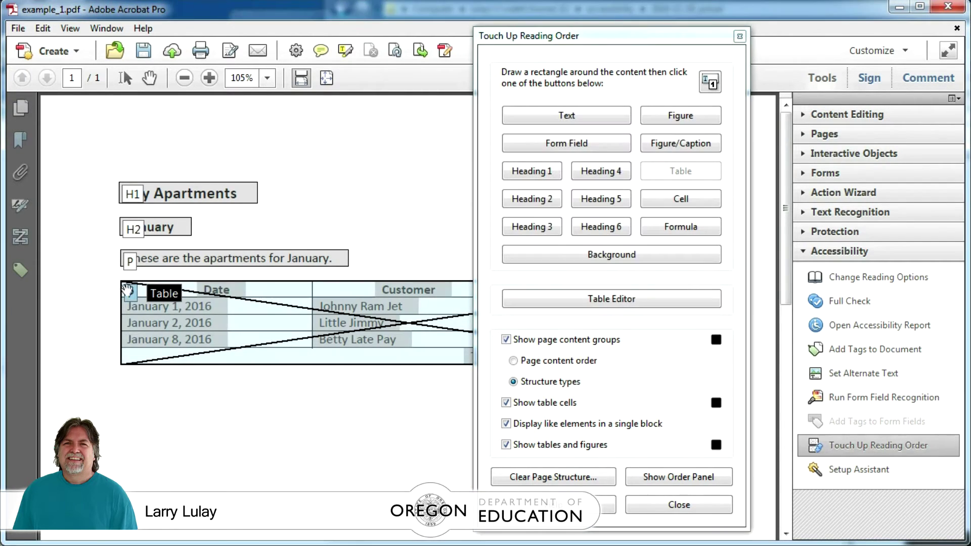
click(578, 301)
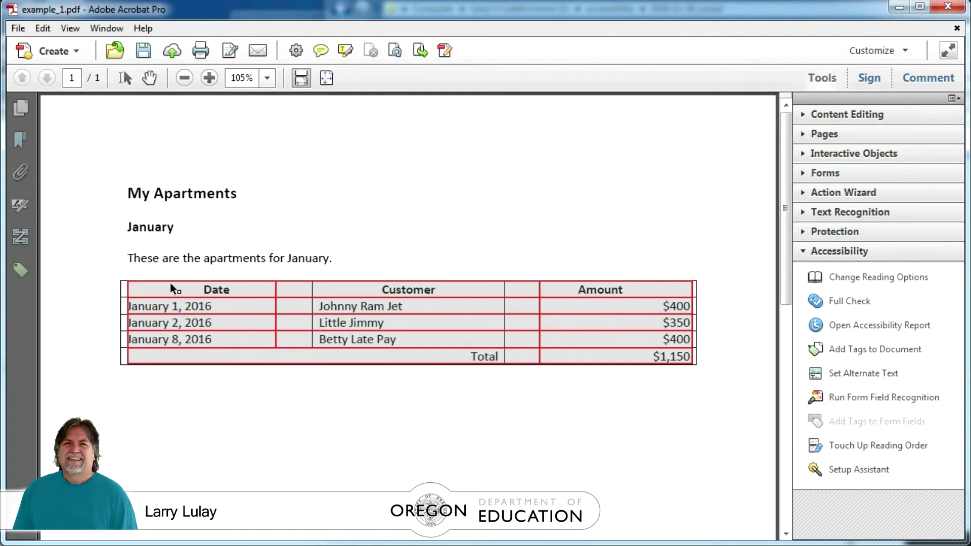
Step: Set the Date, Customer and Amount cells as header cells with Column scope
drag(171, 284, 636, 294)
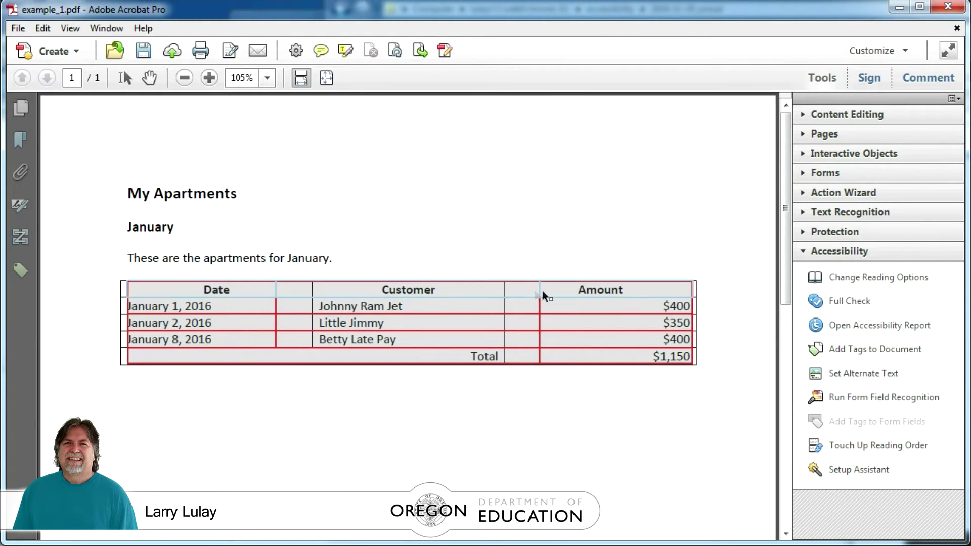
right_click(430, 287)
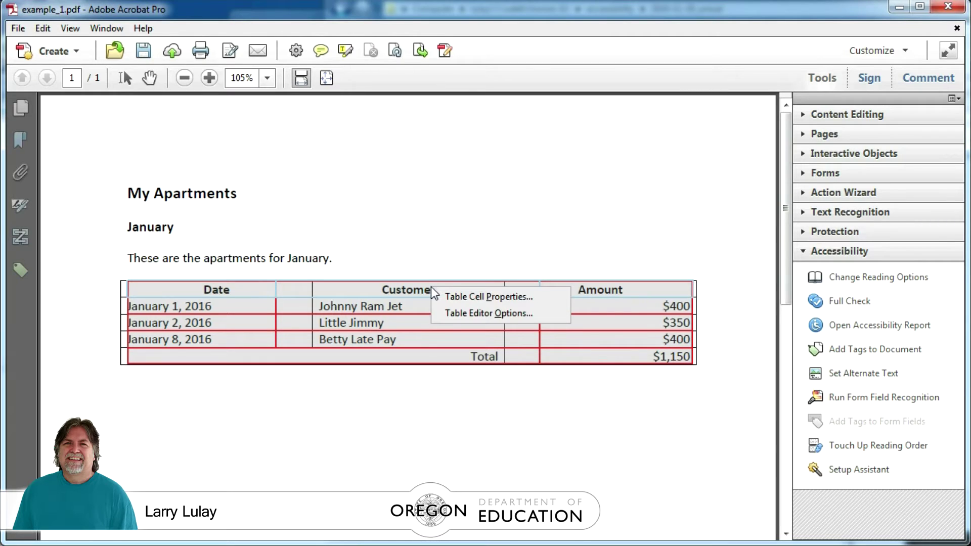
click(468, 299)
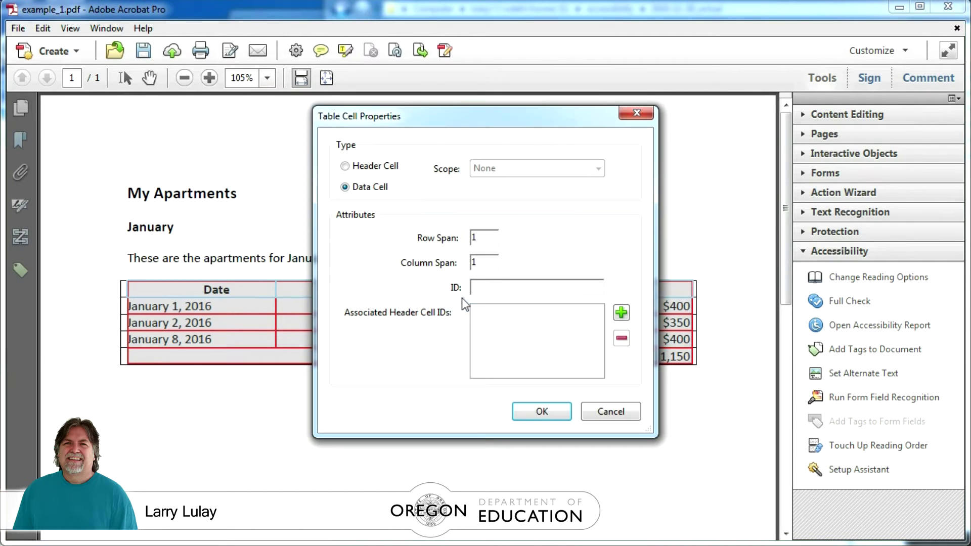
click(368, 168)
click(598, 169)
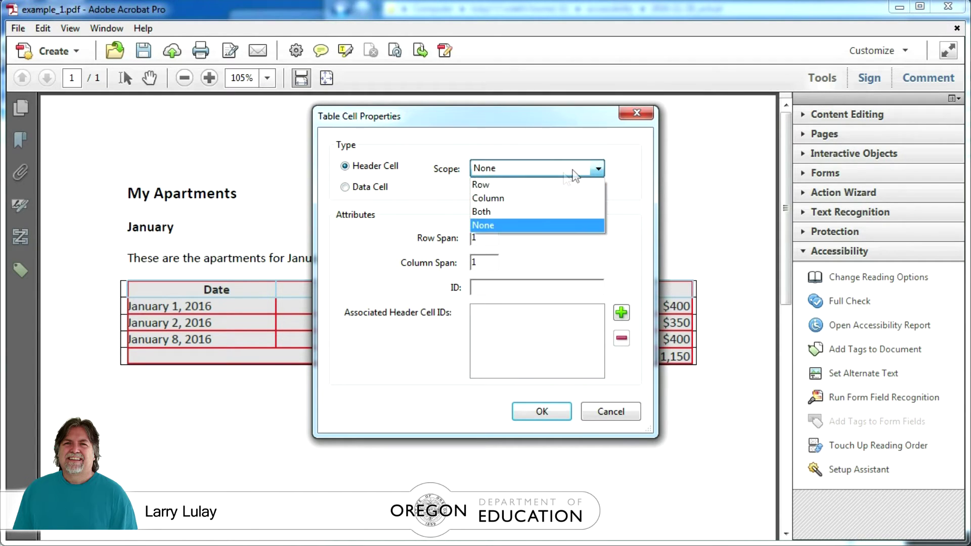
click(529, 200)
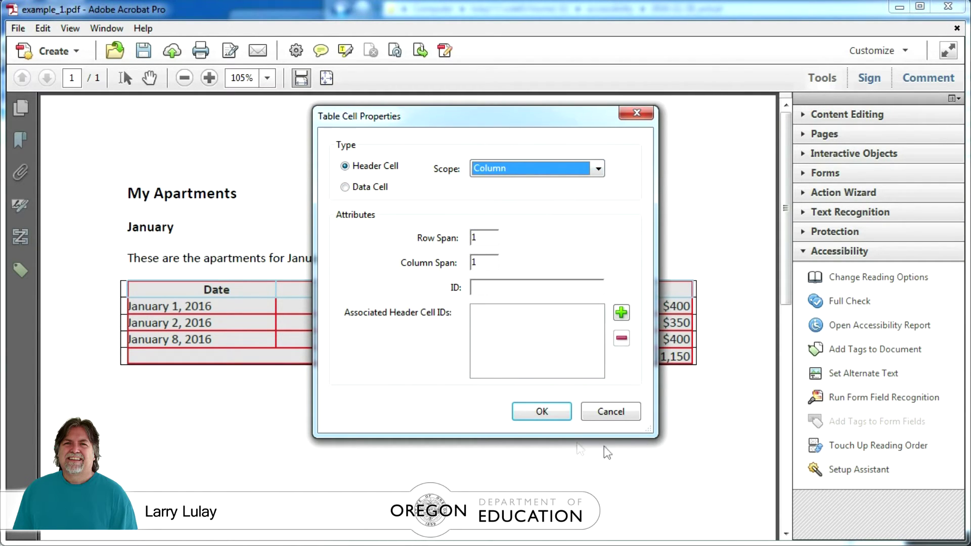
click(537, 413)
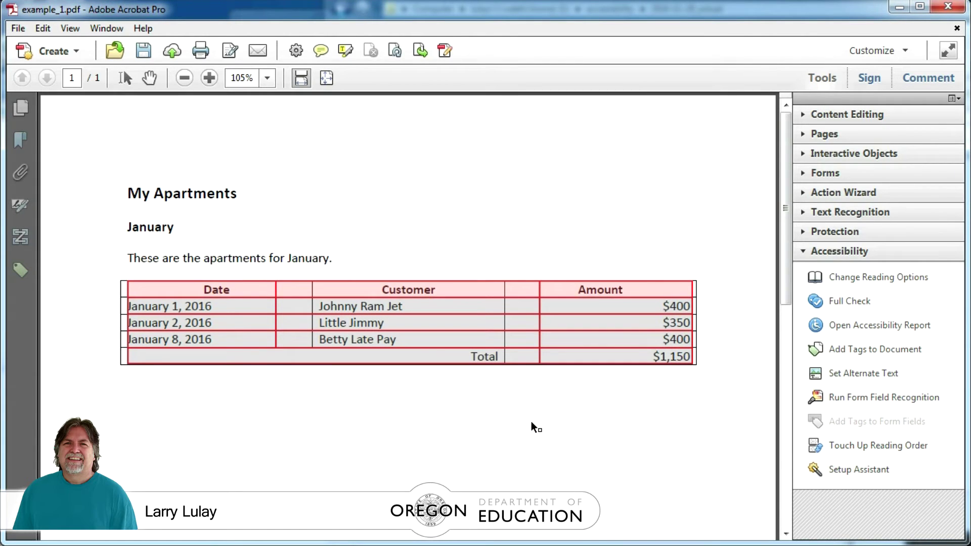
click(485, 357)
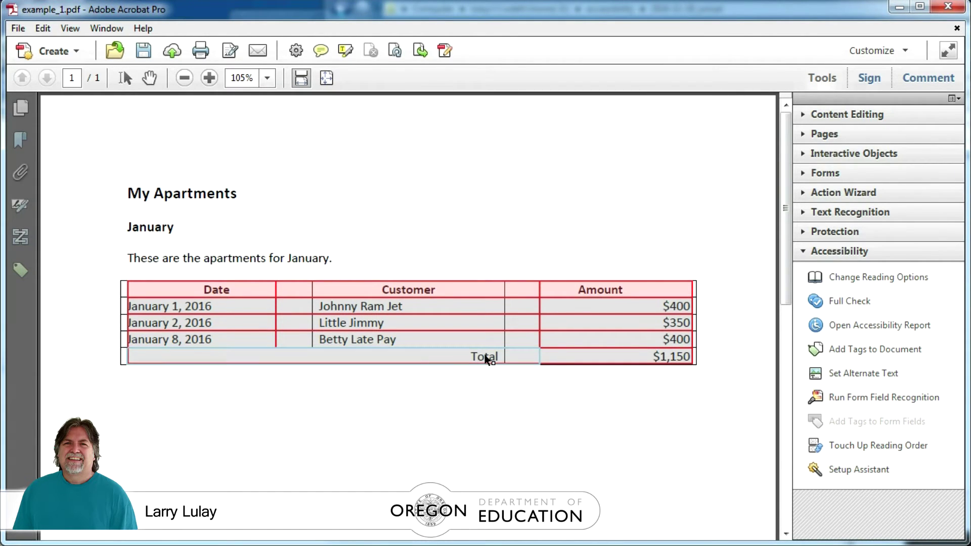
Step: Make the merged Total cell a header cell with Row scope
right_click(457, 357)
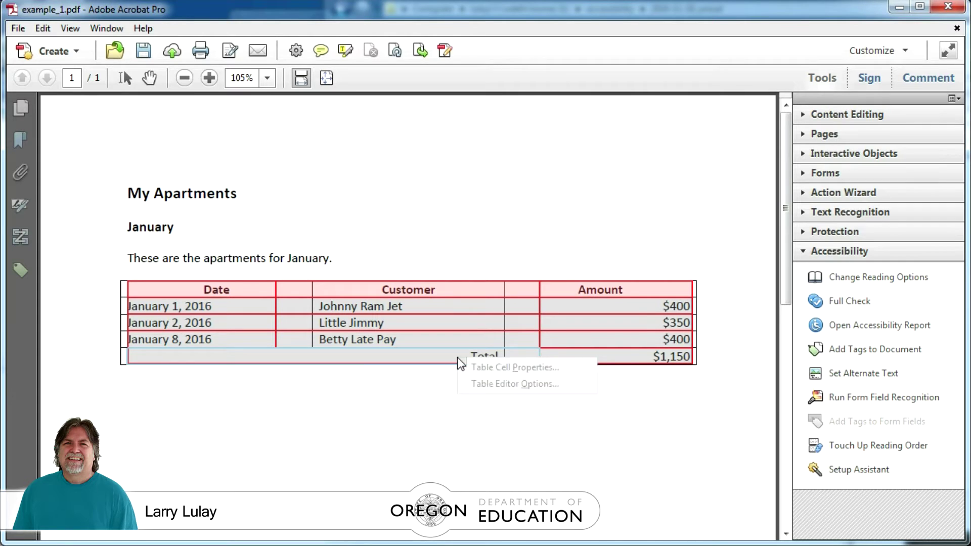
click(476, 365)
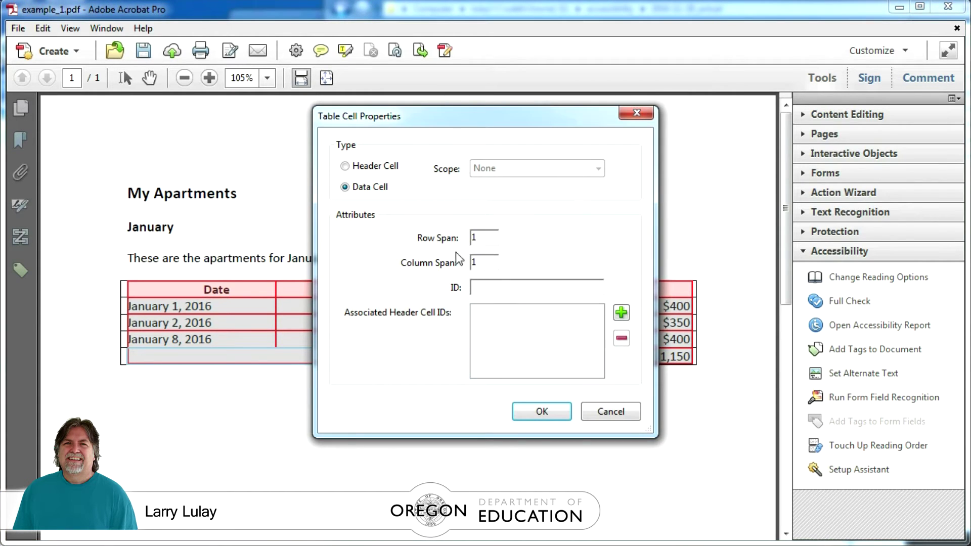
click(381, 166)
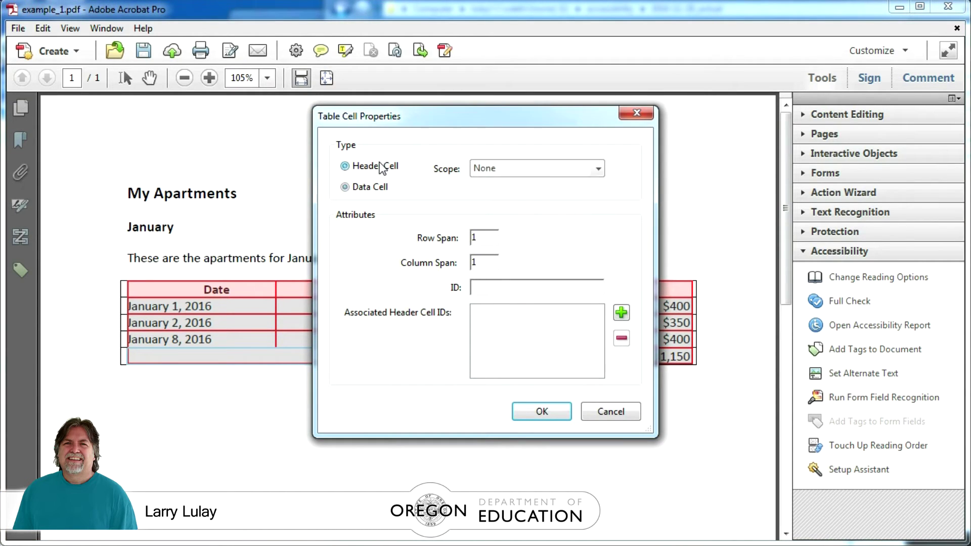
click(598, 169)
click(470, 131)
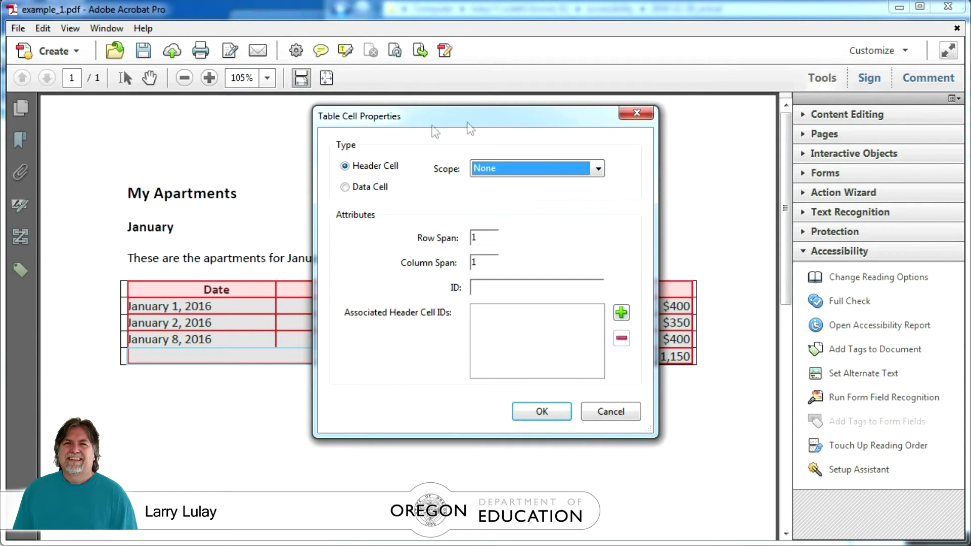
click(598, 173)
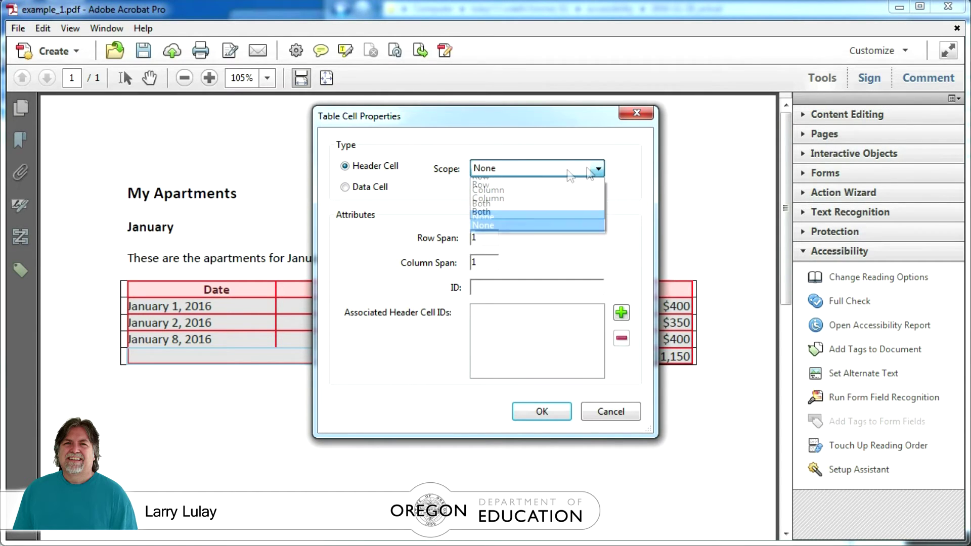
click(493, 184)
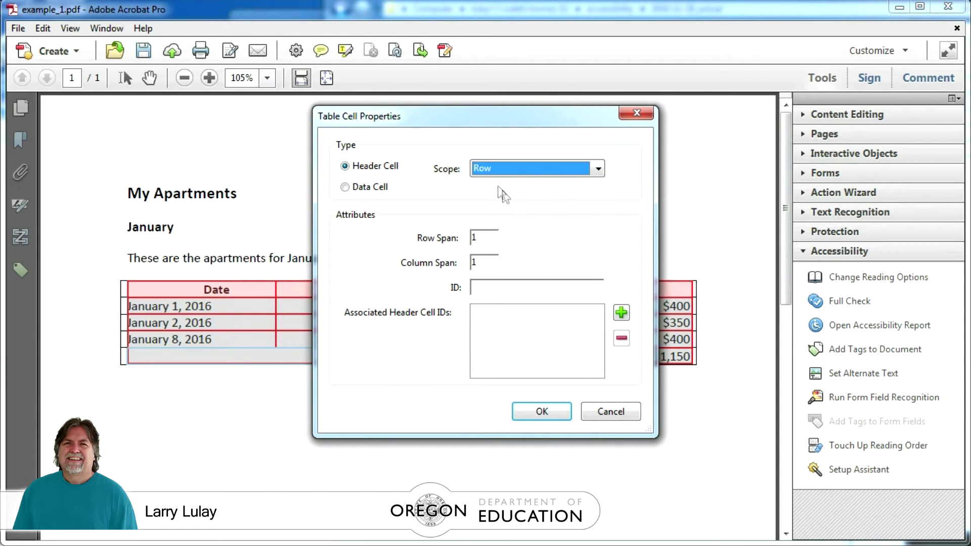
click(536, 414)
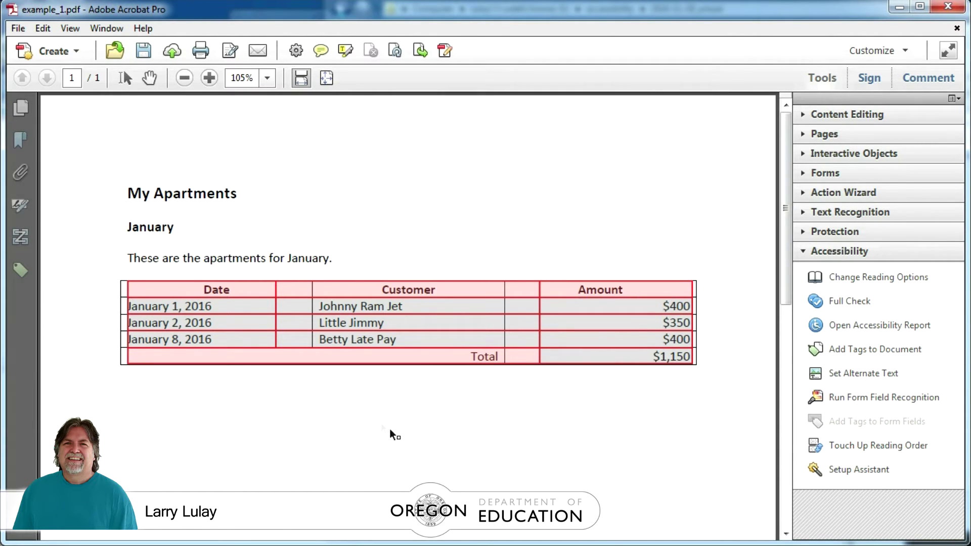
click(228, 291)
Step: Give the Date and Customer header cells the IDs 'Date' and 'Customer'
right_click(230, 292)
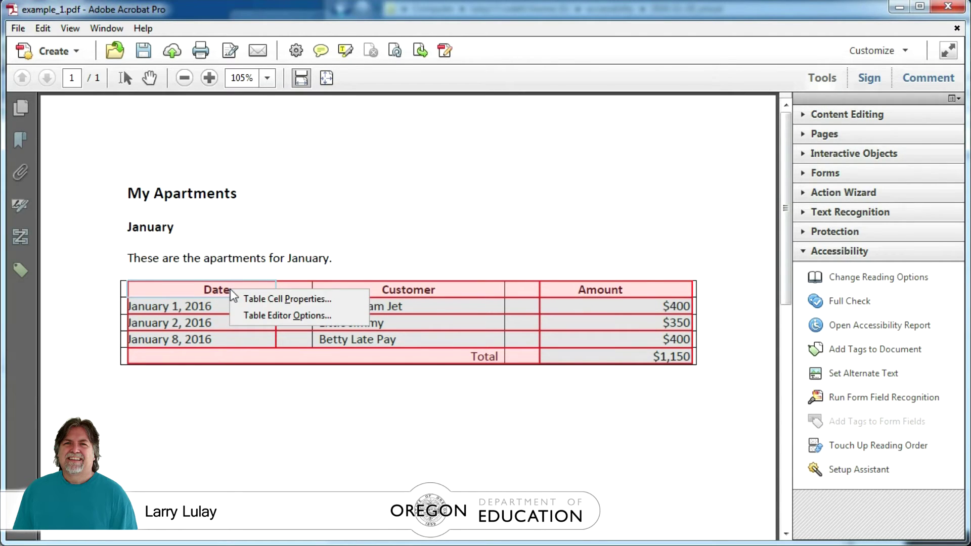
click(263, 298)
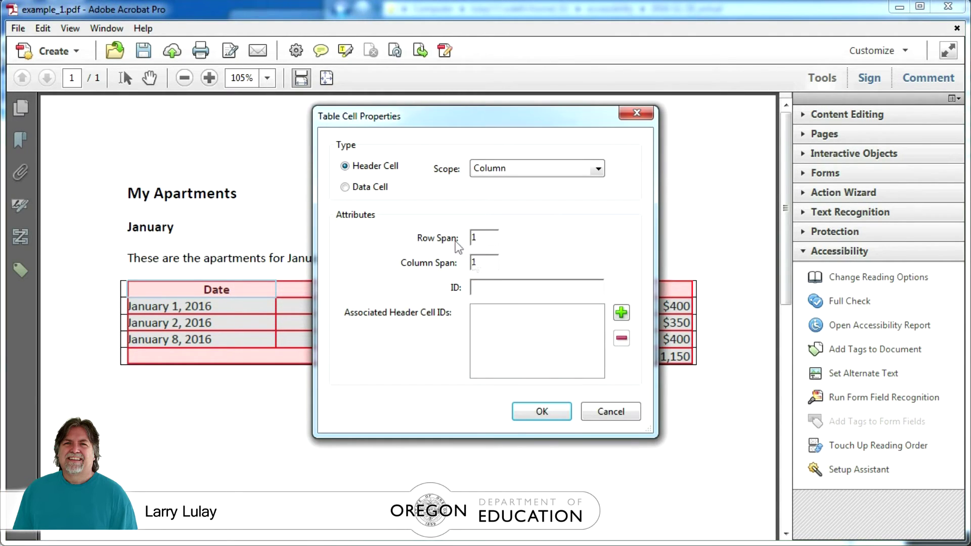
click(533, 289)
text(Date)
click(543, 412)
right_click(399, 290)
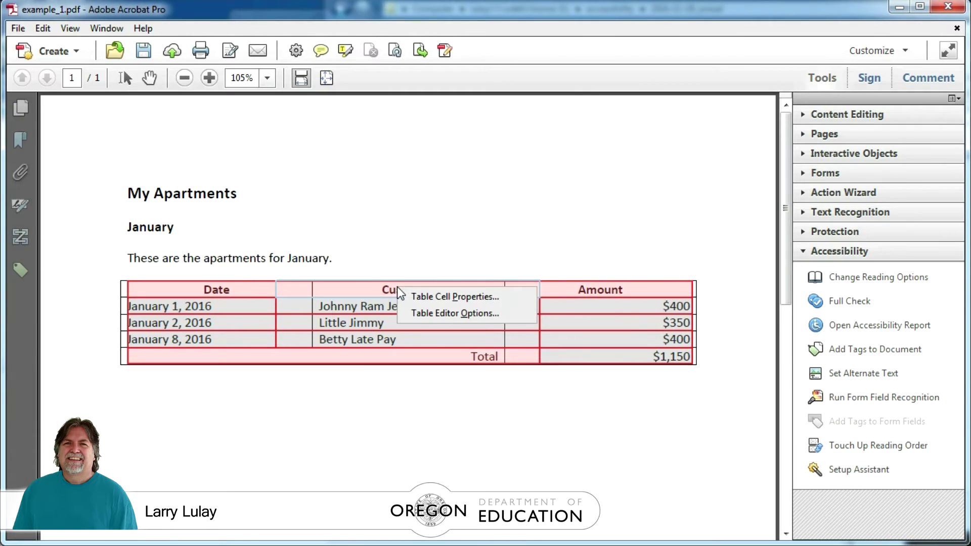
click(431, 295)
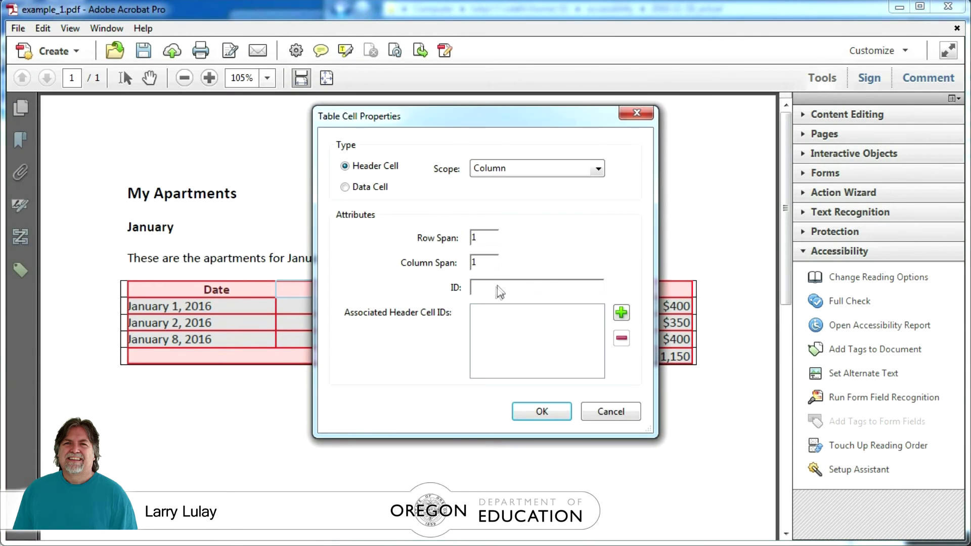
text(Customer)
click(527, 411)
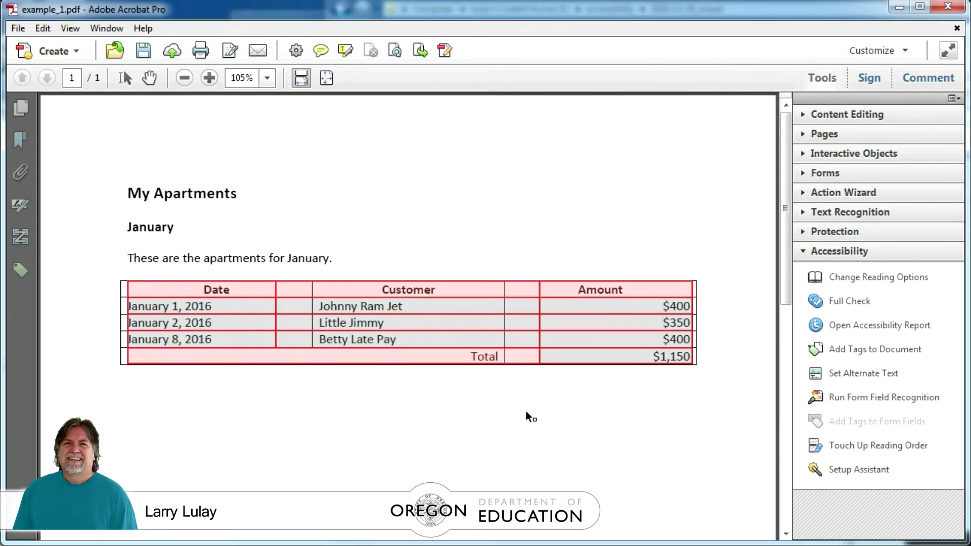
Step: Give the Amount and Total header cells the IDs 'Amount' and 'Total'
right_click(597, 291)
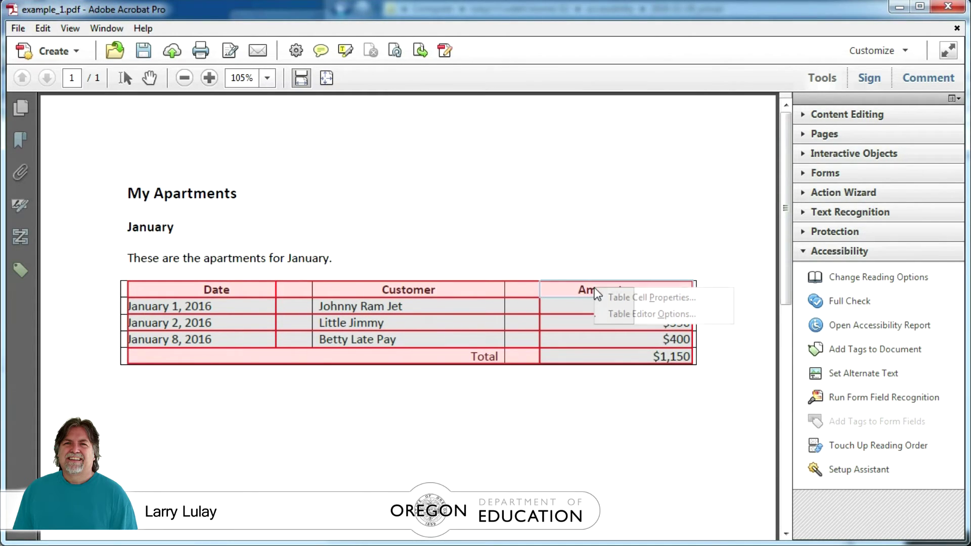
click(619, 296)
click(518, 283)
text(A)
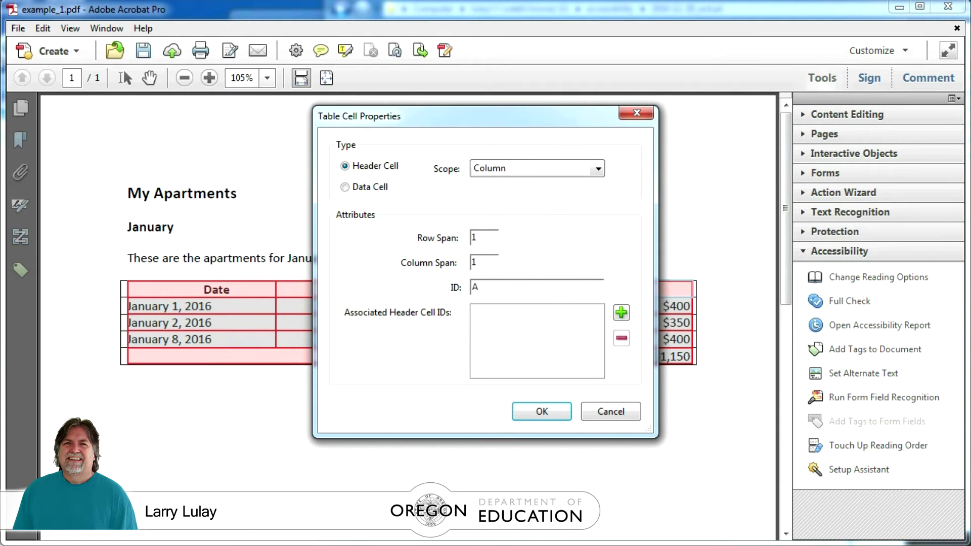
text(mount)
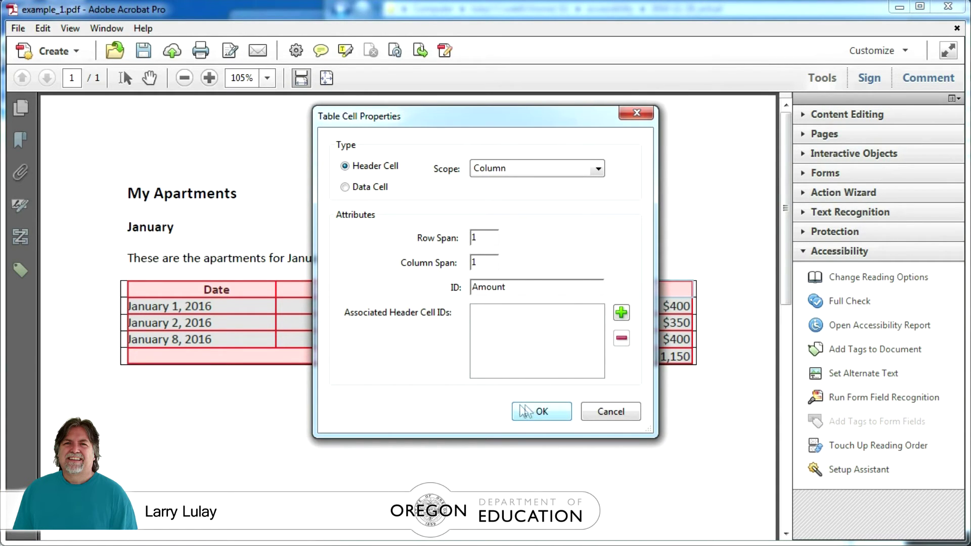
click(530, 410)
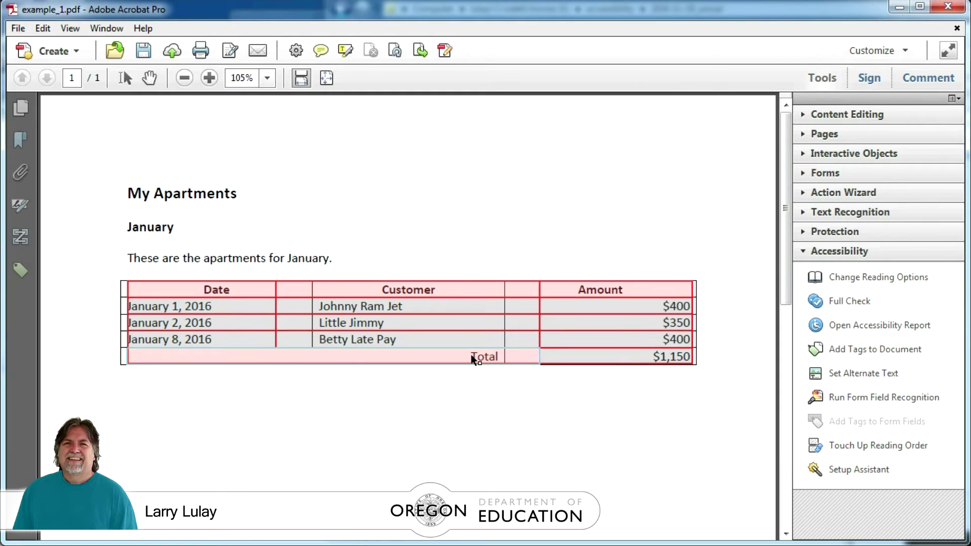
right_click(475, 357)
click(499, 365)
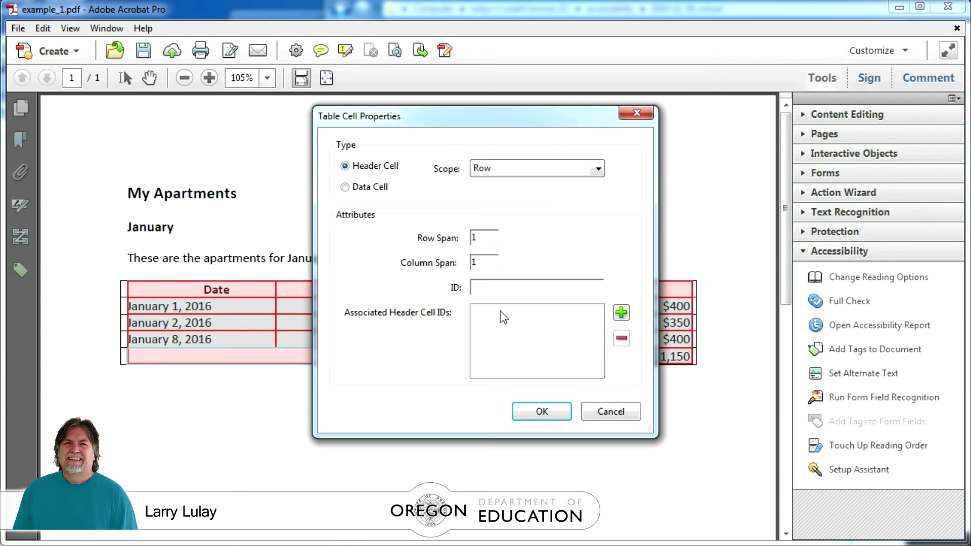
click(490, 288)
text(Total)
click(541, 411)
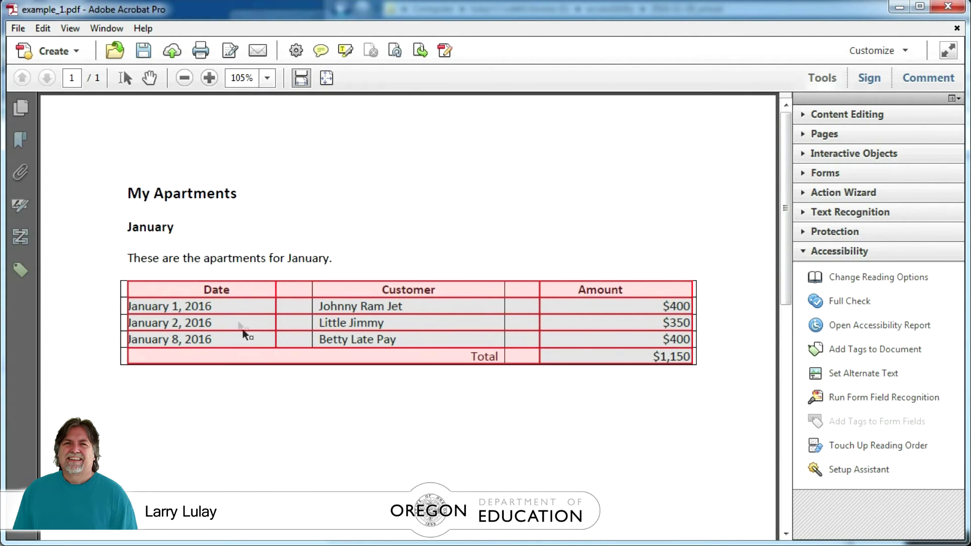
Step: Link the January 1 and January 2, 2016 cells to the Date header ID
click(229, 306)
right_click(229, 306)
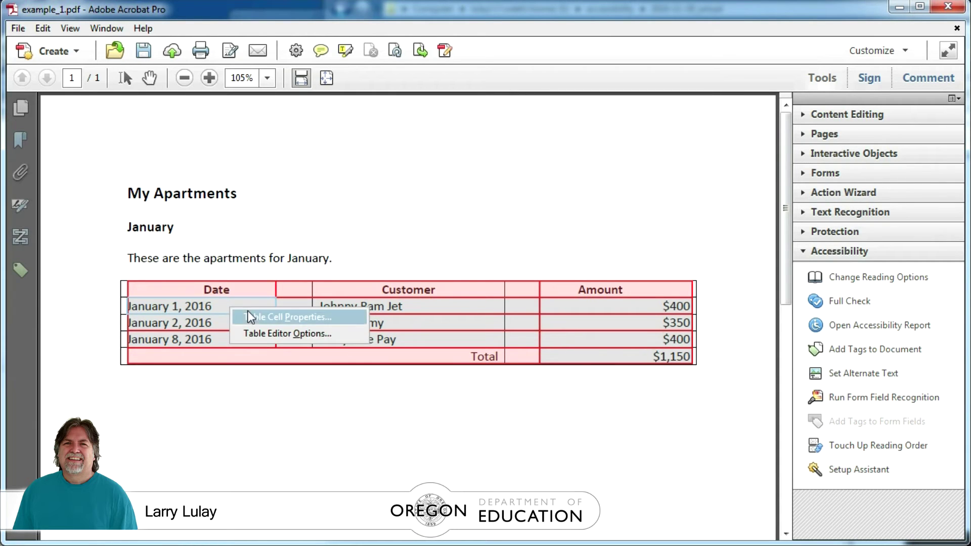
click(247, 316)
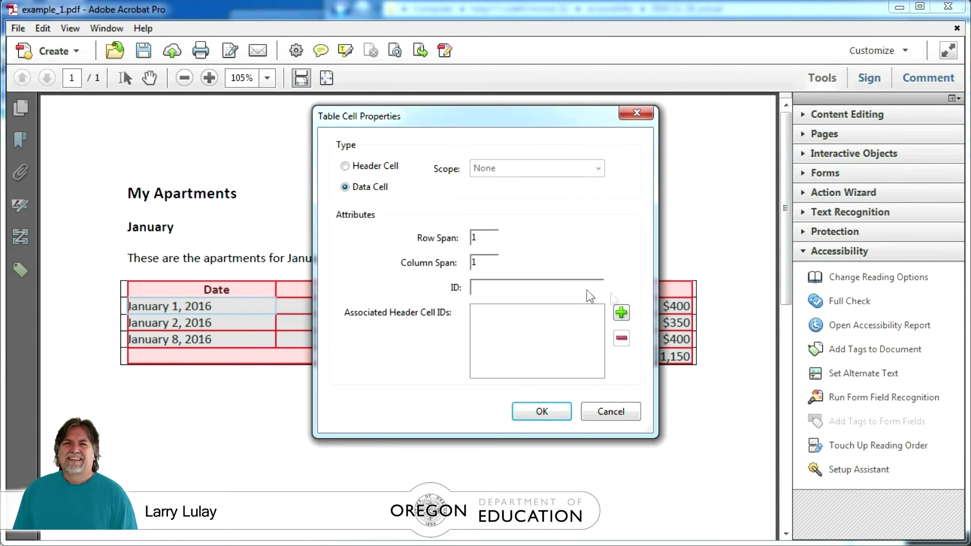
click(621, 313)
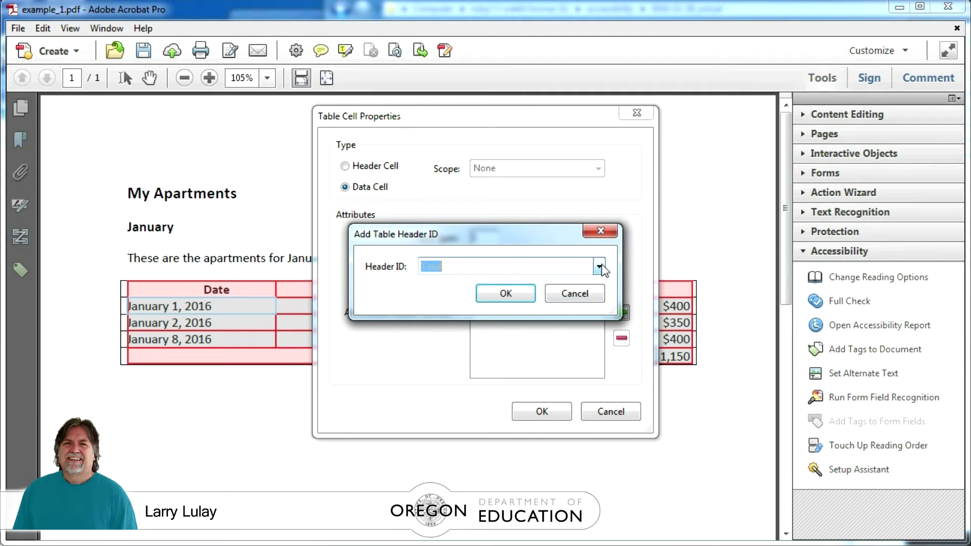
click(599, 266)
click(467, 293)
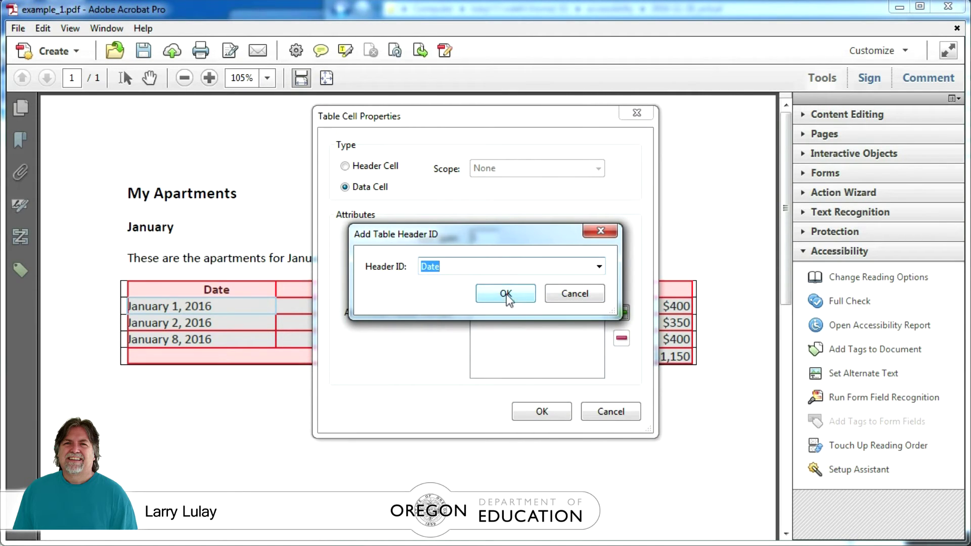
click(506, 294)
click(539, 412)
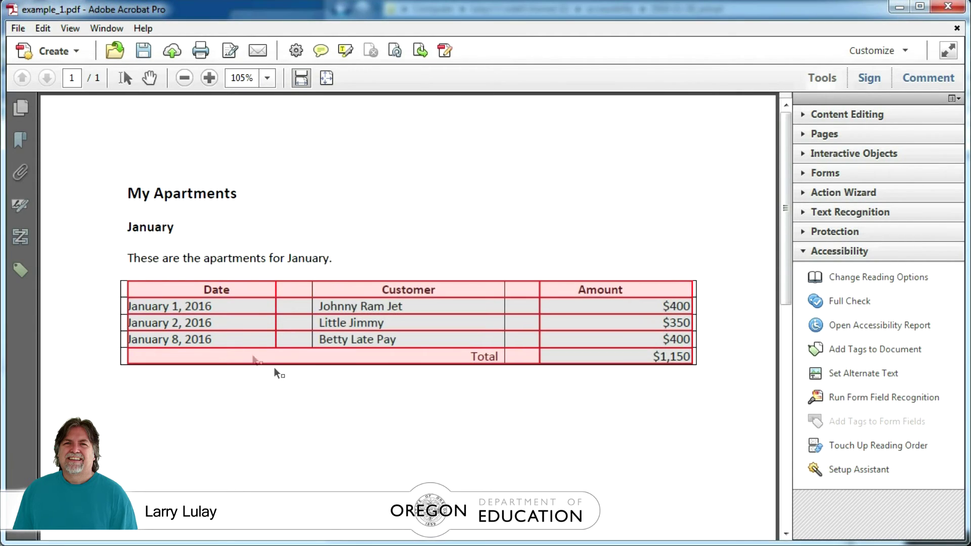
click(233, 324)
right_click(233, 325)
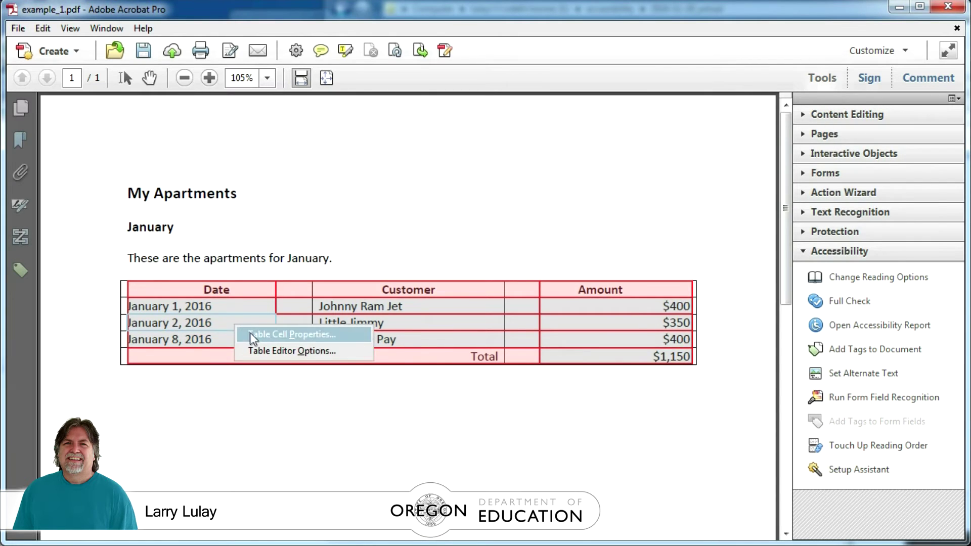
click(253, 335)
click(624, 312)
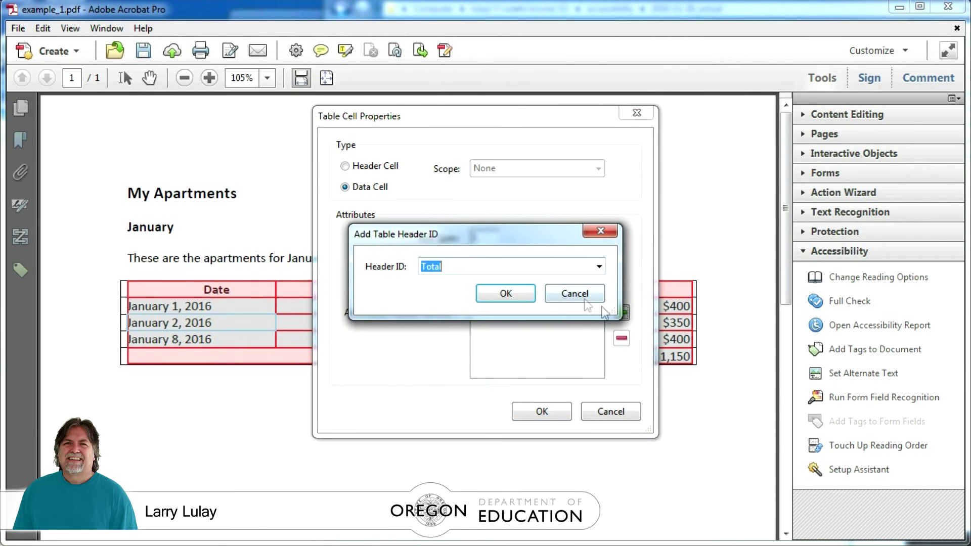
click(600, 267)
click(464, 299)
click(504, 294)
click(542, 411)
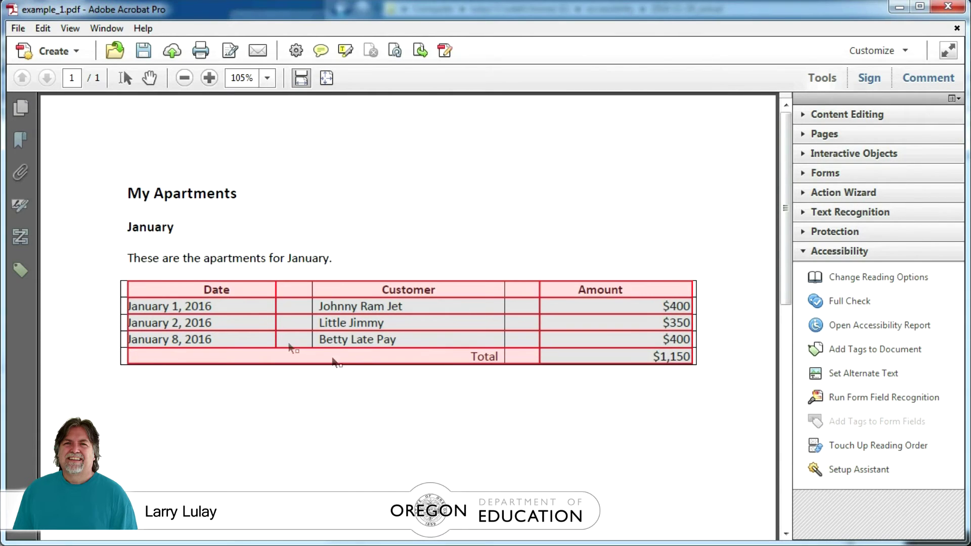
Step: Link the January 8, 2016 cell to Date and the first customer name cell to Customer
click(239, 340)
right_click(248, 341)
click(301, 349)
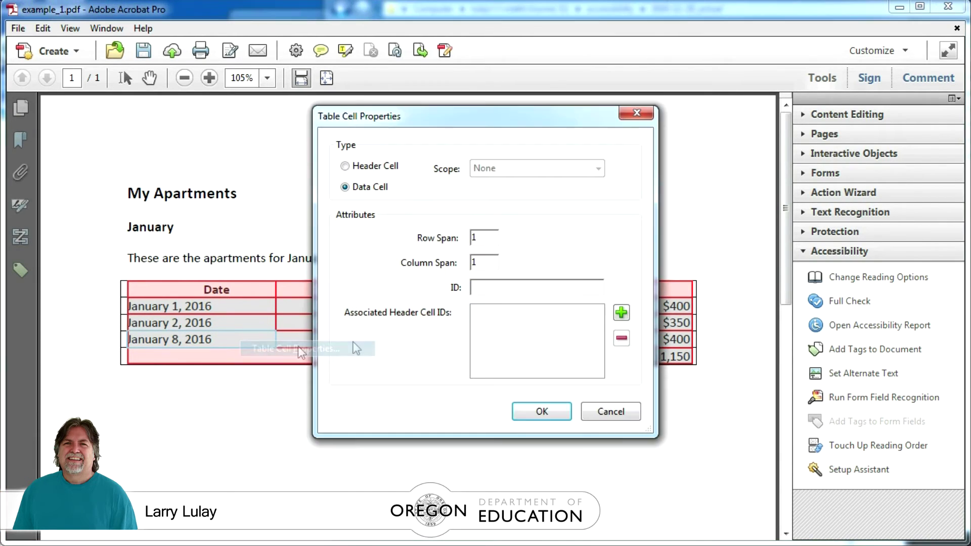
click(621, 314)
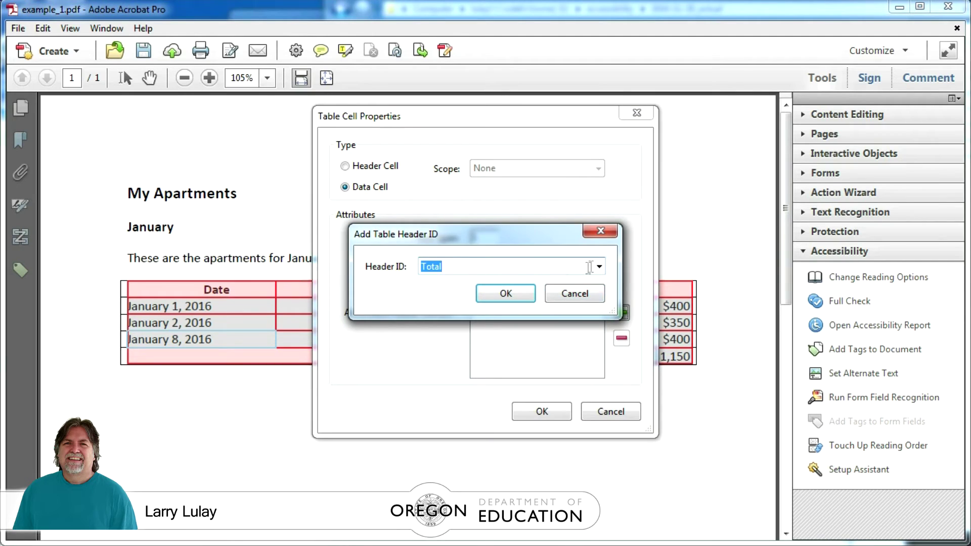
click(598, 267)
click(459, 296)
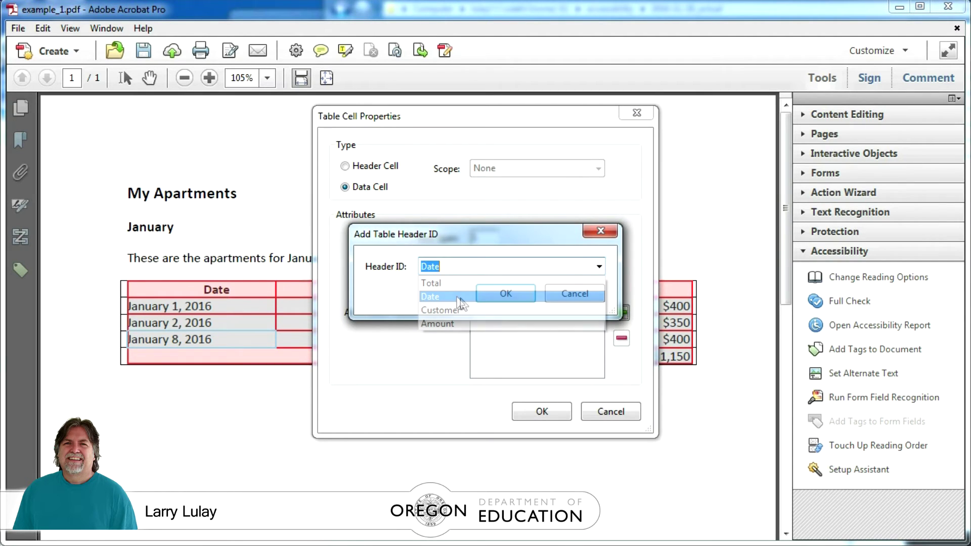
click(505, 296)
click(539, 412)
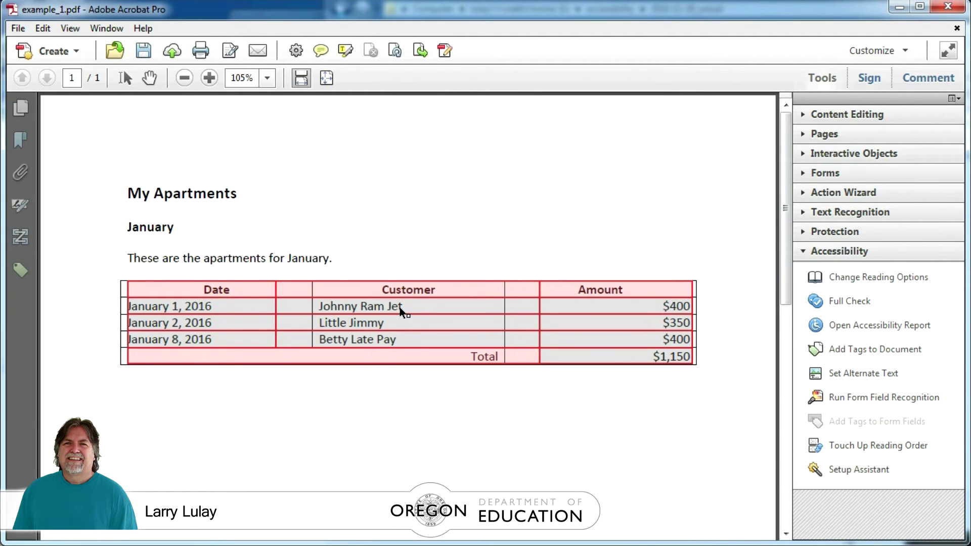
right_click(402, 309)
click(438, 317)
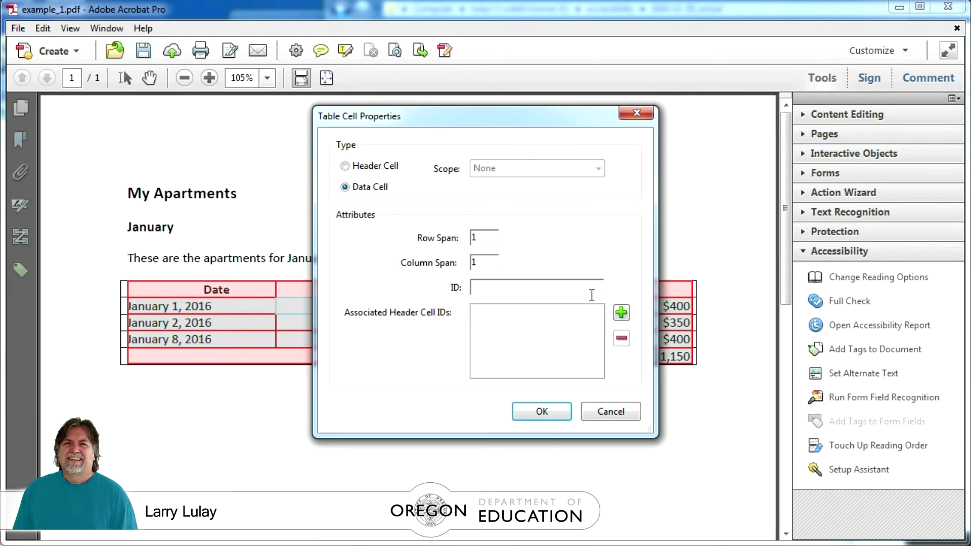
click(622, 314)
click(599, 267)
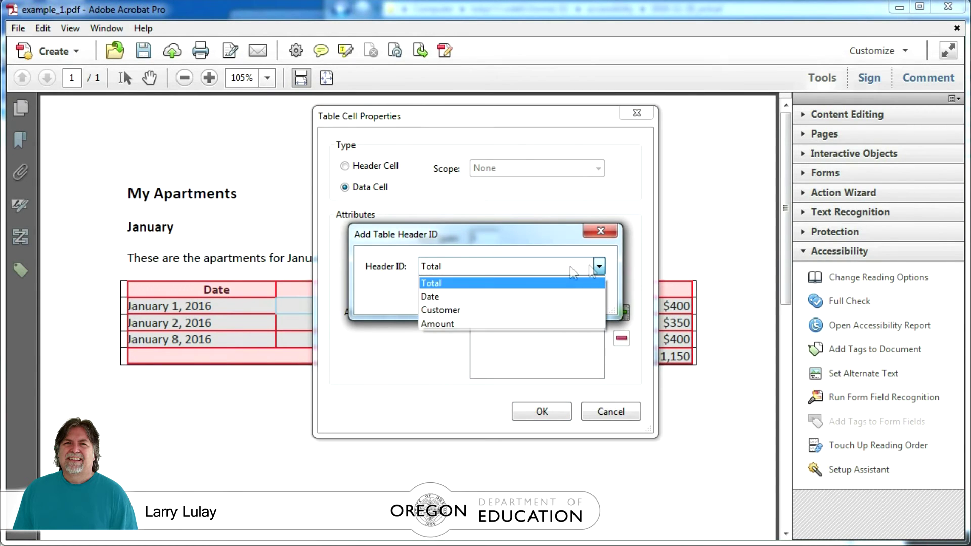
click(449, 310)
click(501, 296)
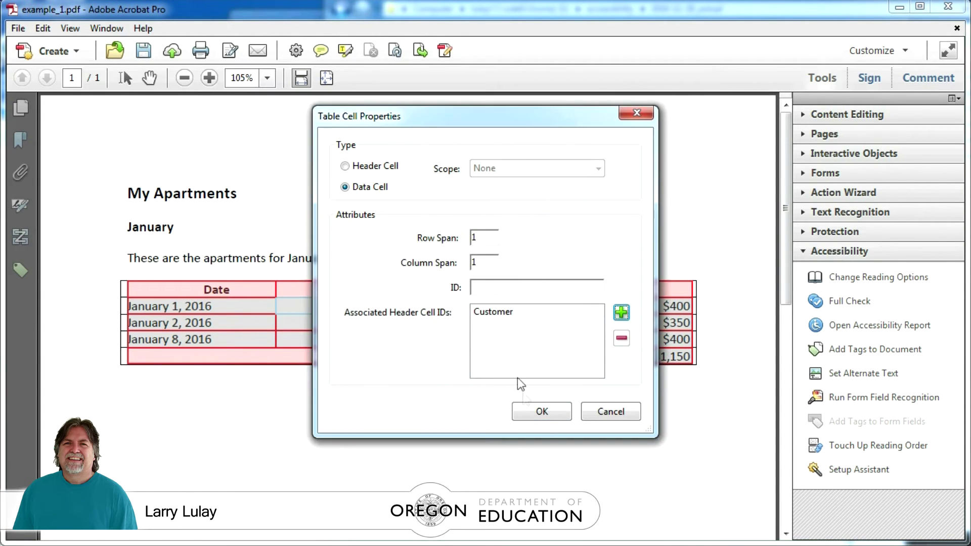
click(541, 412)
Step: Link the second customer name cell to the Customer header ID
right_click(427, 326)
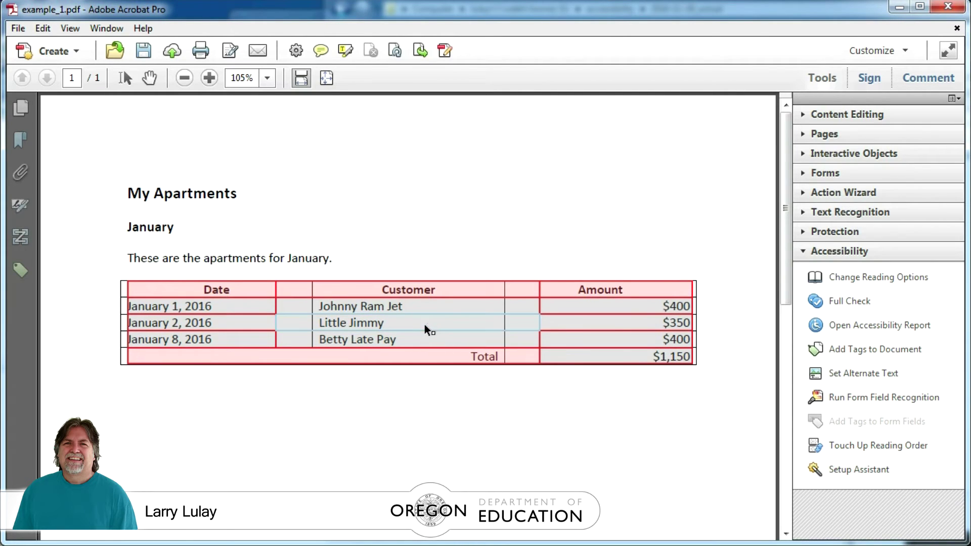
click(458, 333)
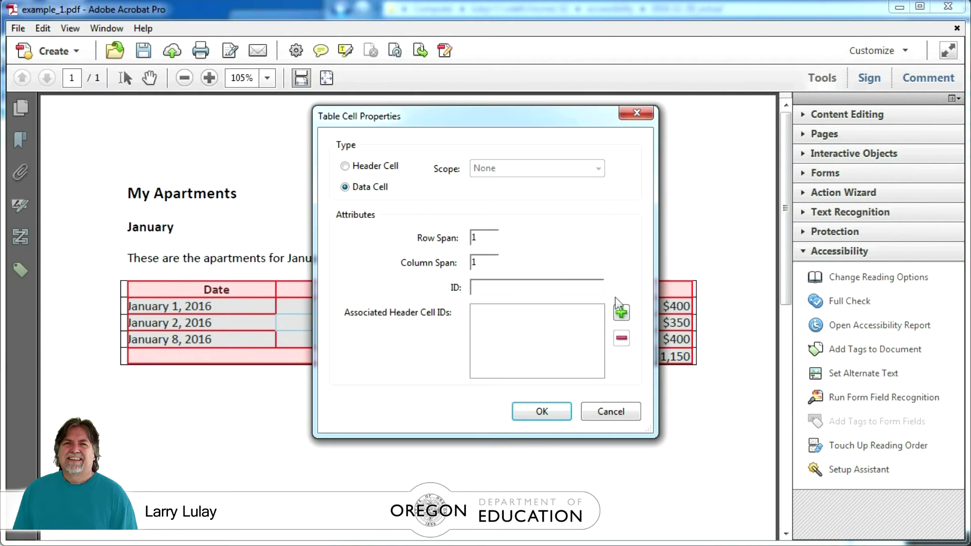
click(624, 313)
click(600, 267)
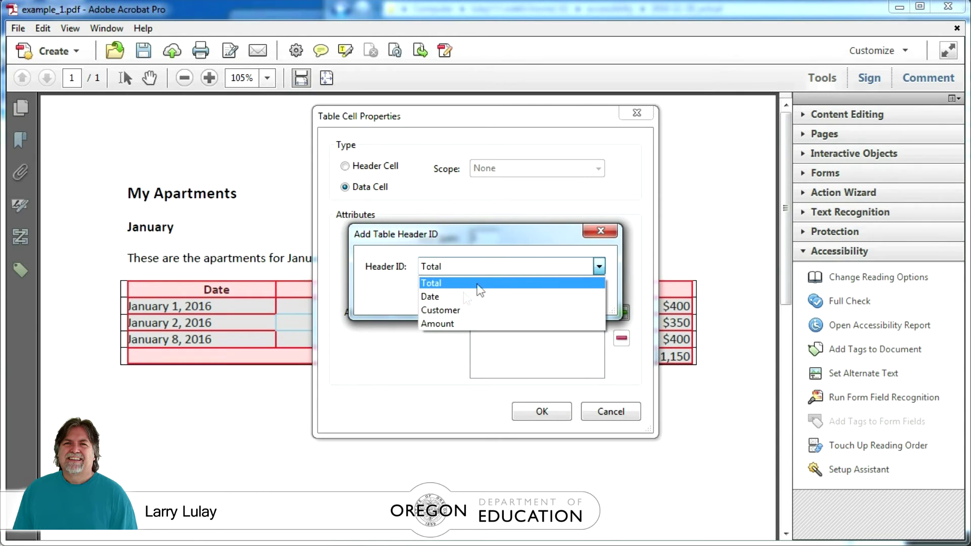
click(478, 308)
click(506, 293)
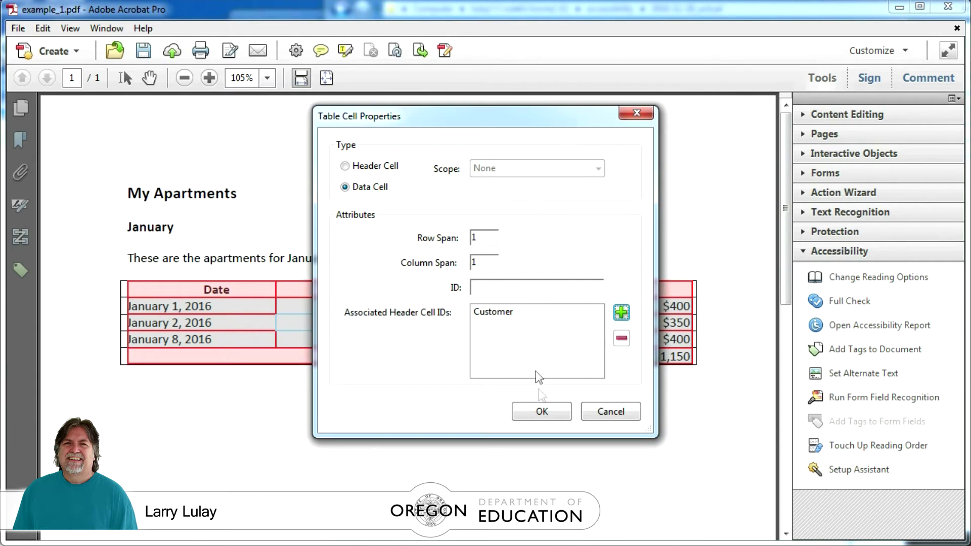
click(541, 411)
Step: Begin on the third customer cell, then link the $400 amount cell to the Amount header
click(405, 338)
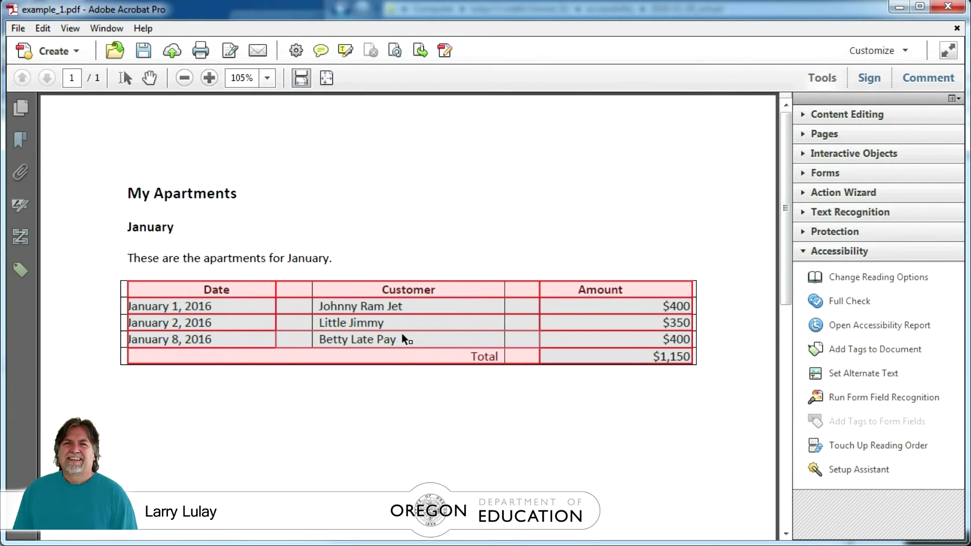
right_click(414, 337)
click(458, 348)
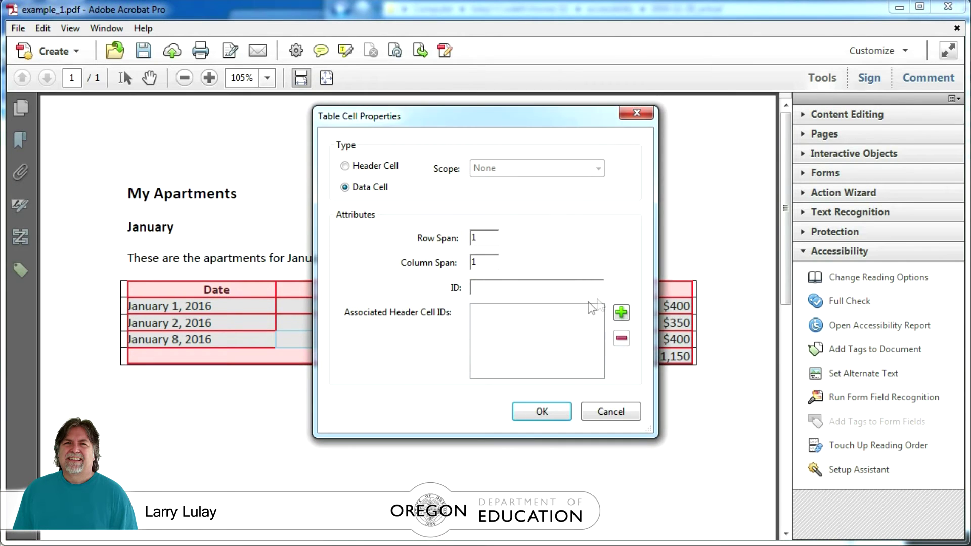
click(624, 311)
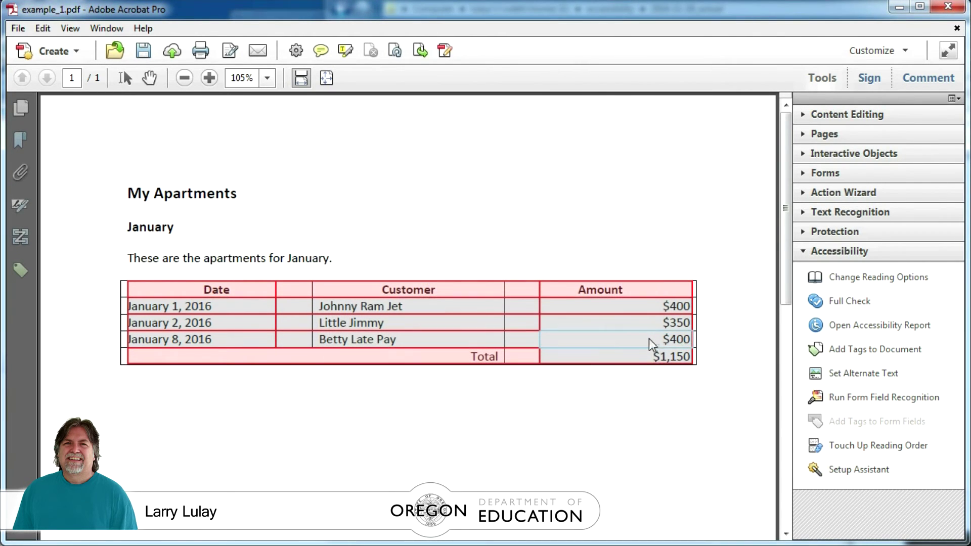
right_click(661, 343)
click(667, 349)
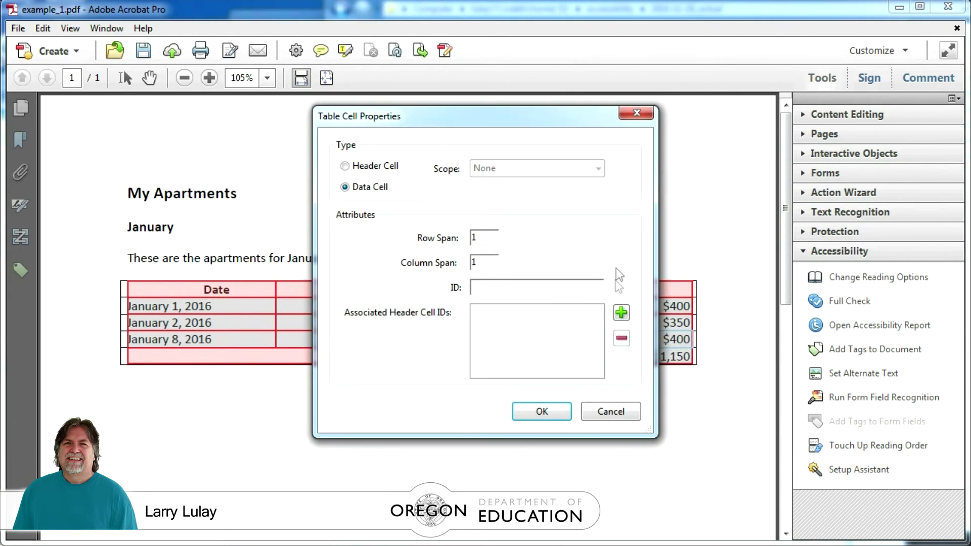
click(624, 312)
click(599, 267)
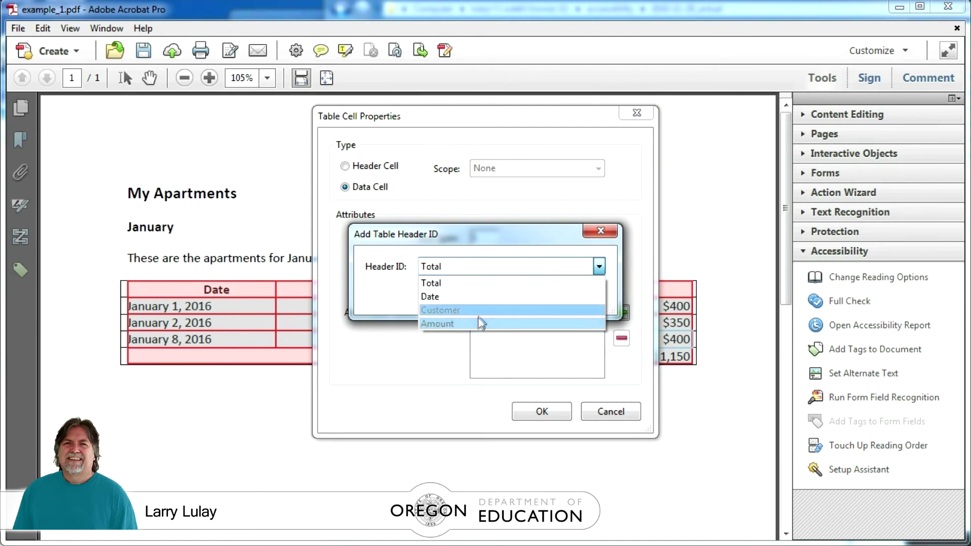
click(479, 321)
click(506, 294)
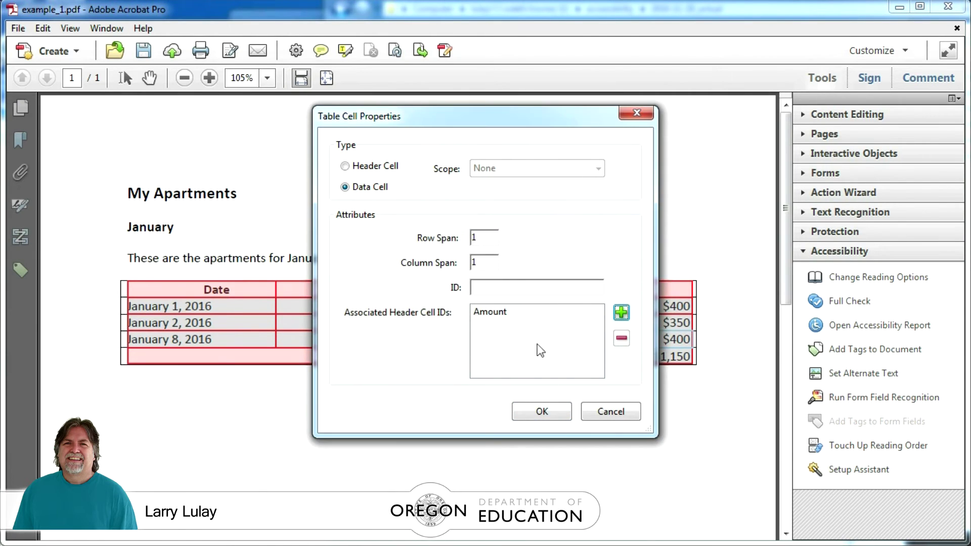
click(542, 411)
Step: Link the $1,150 total cell to the Amount header ID in its Table Cell Properties
right_click(644, 361)
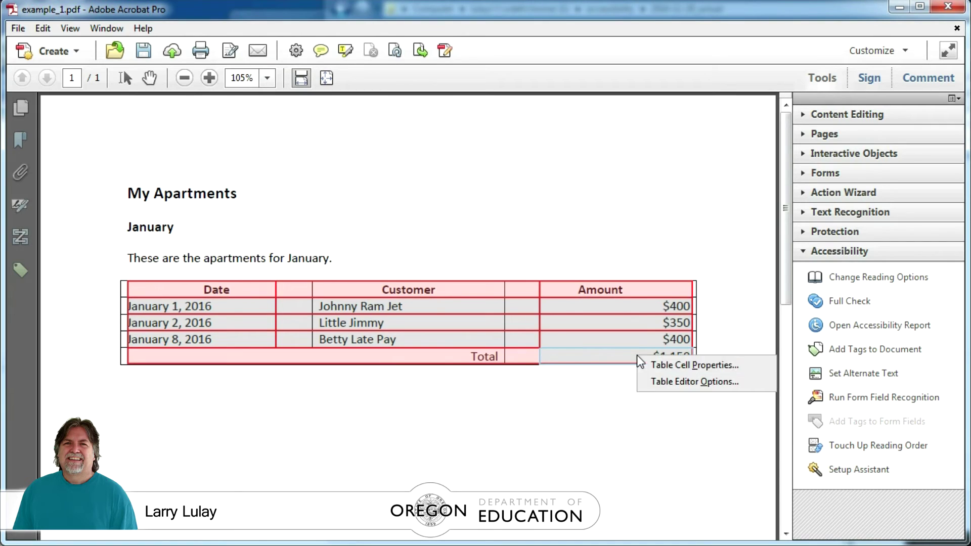
click(660, 364)
click(622, 312)
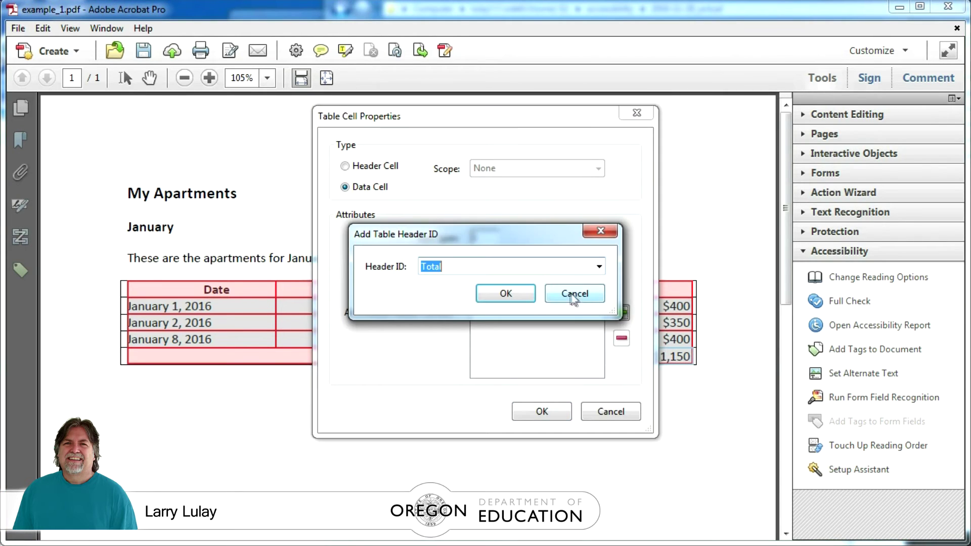
click(599, 266)
click(474, 323)
click(503, 296)
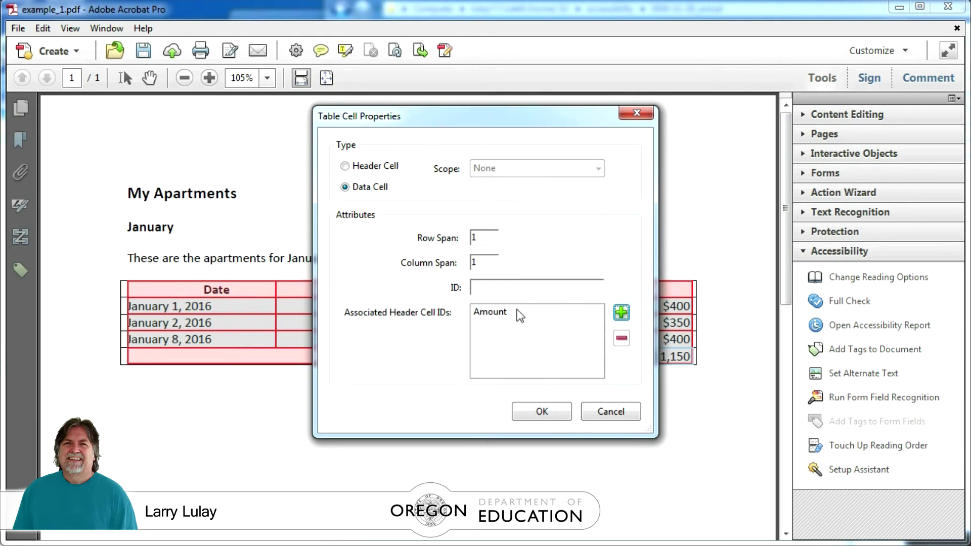
click(542, 412)
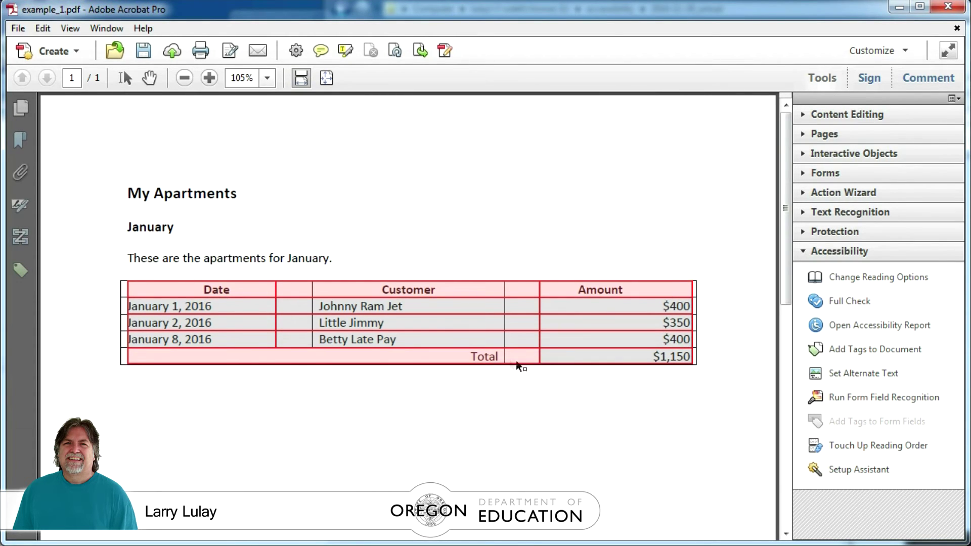
Step: Add Total as a second associated header for the $1,150 cell
right_click(573, 358)
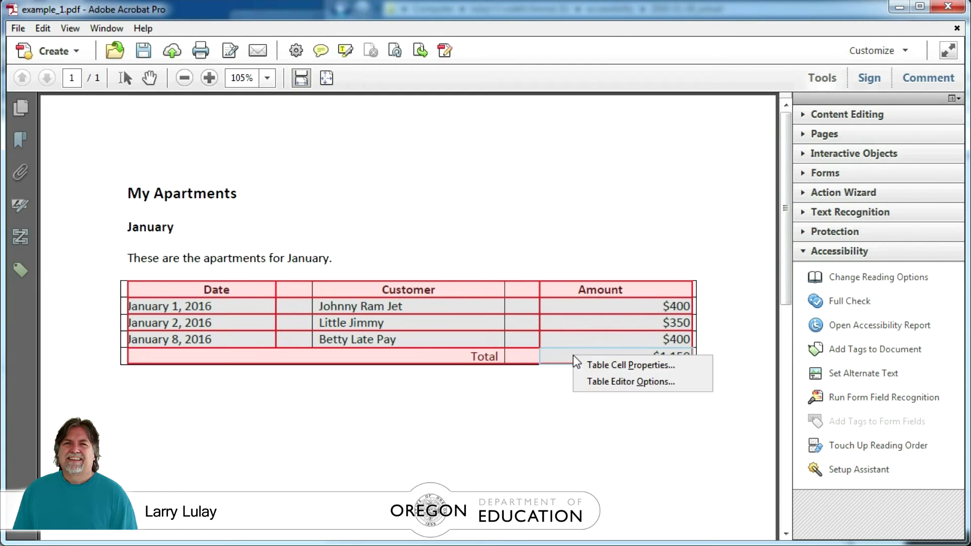
click(603, 365)
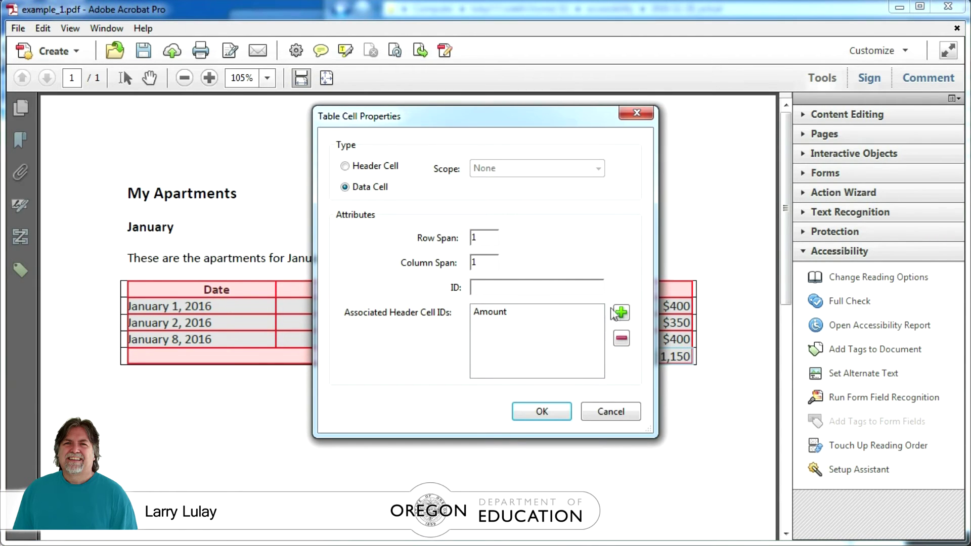
click(621, 312)
click(506, 293)
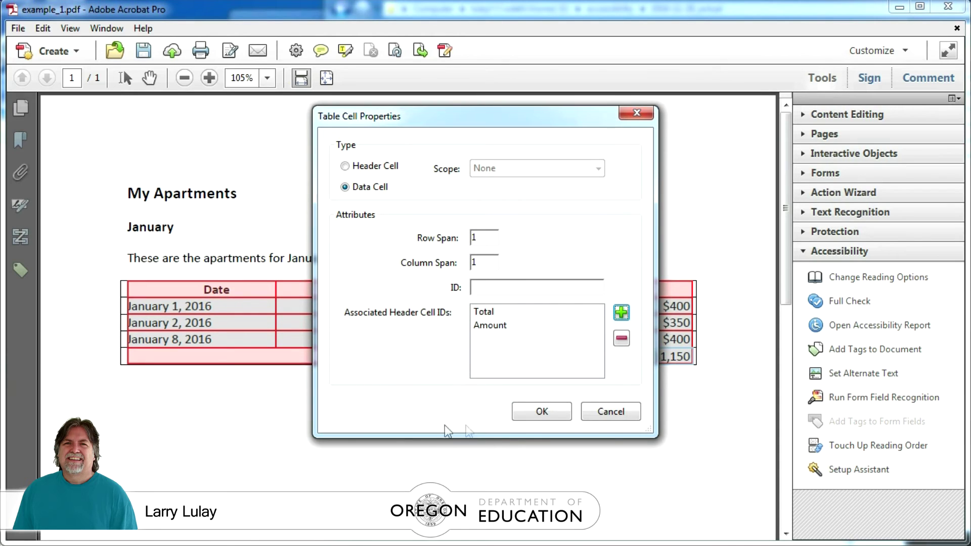
click(542, 411)
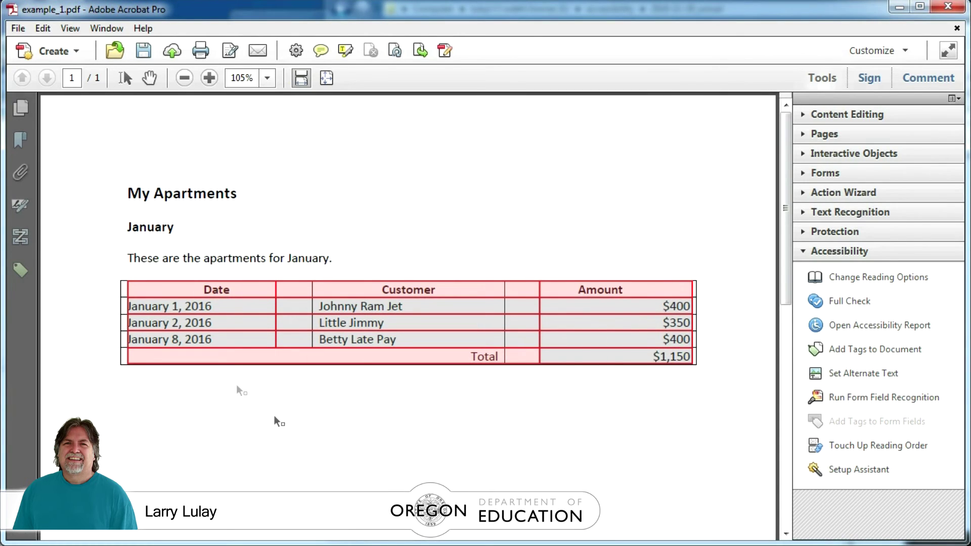
click(18, 29)
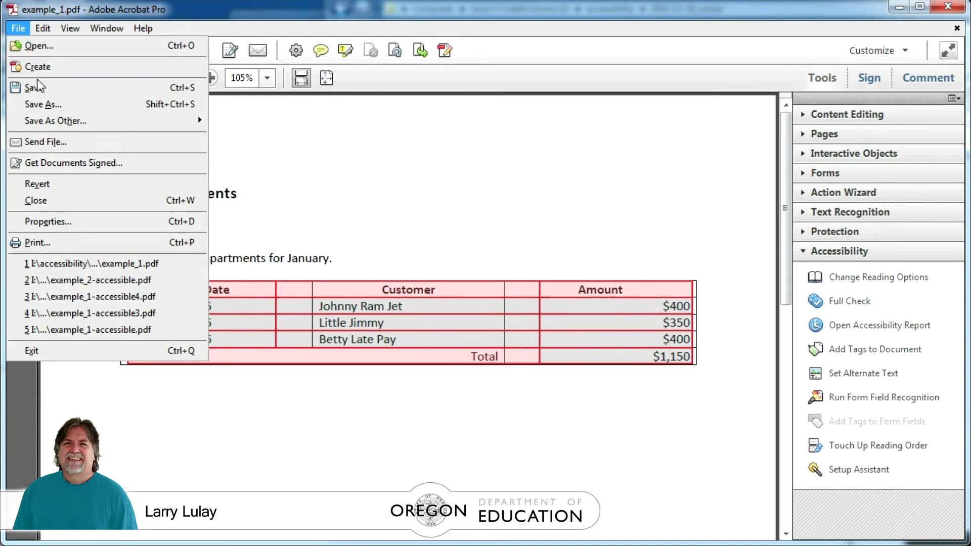
Step: Save the document under the new name example_2-accessible.pdf
click(44, 105)
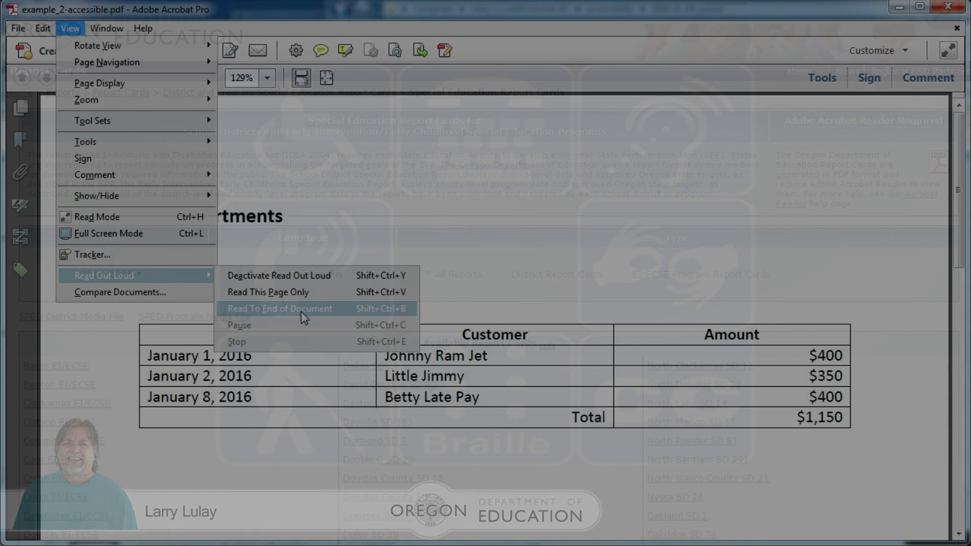
Step: Have Read Out Loud read the current apartments page only
click(303, 294)
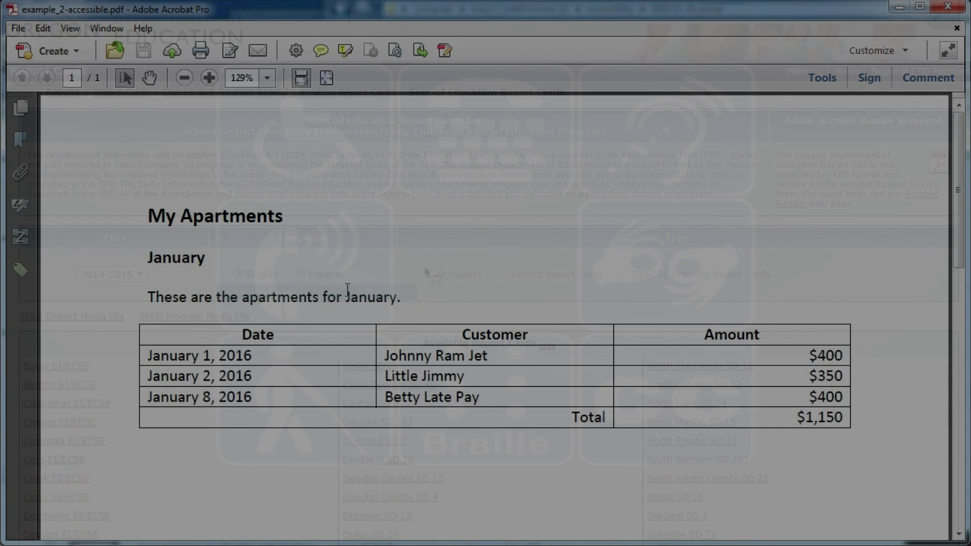